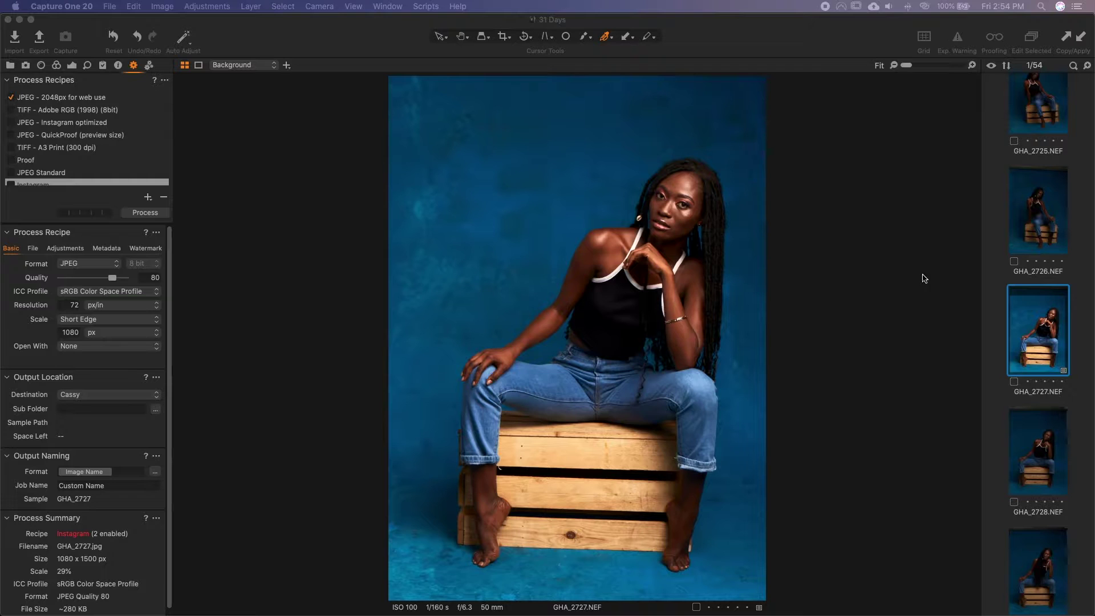
Select the GHA_2727 photo in the filmstrip and switch to the Pan tool with H.
left_click(1032, 318)
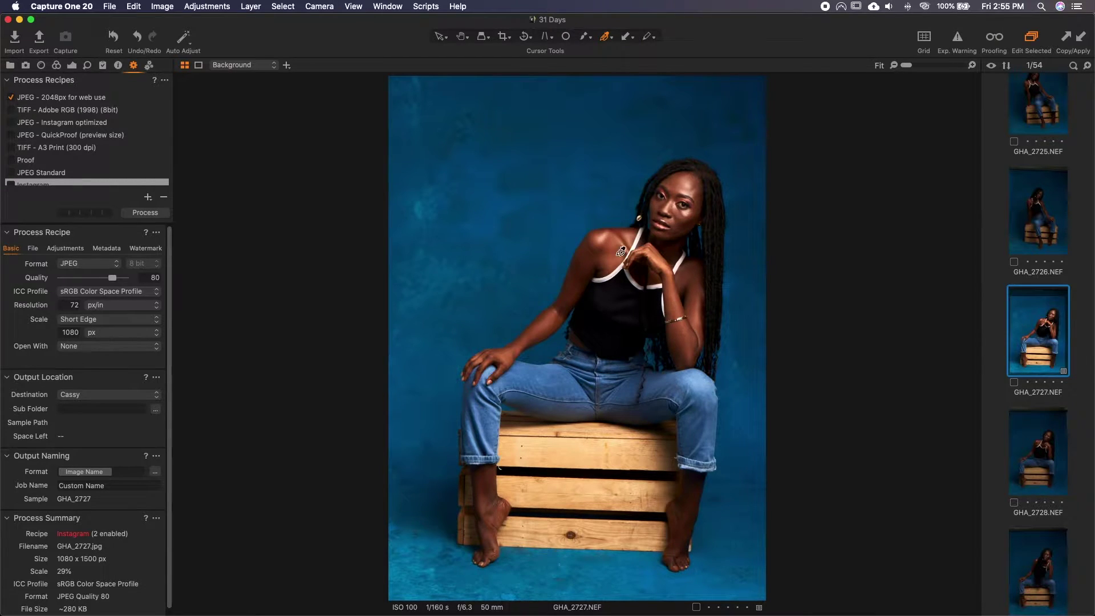
key("h")
scroll(1032, 342, "down", 1)
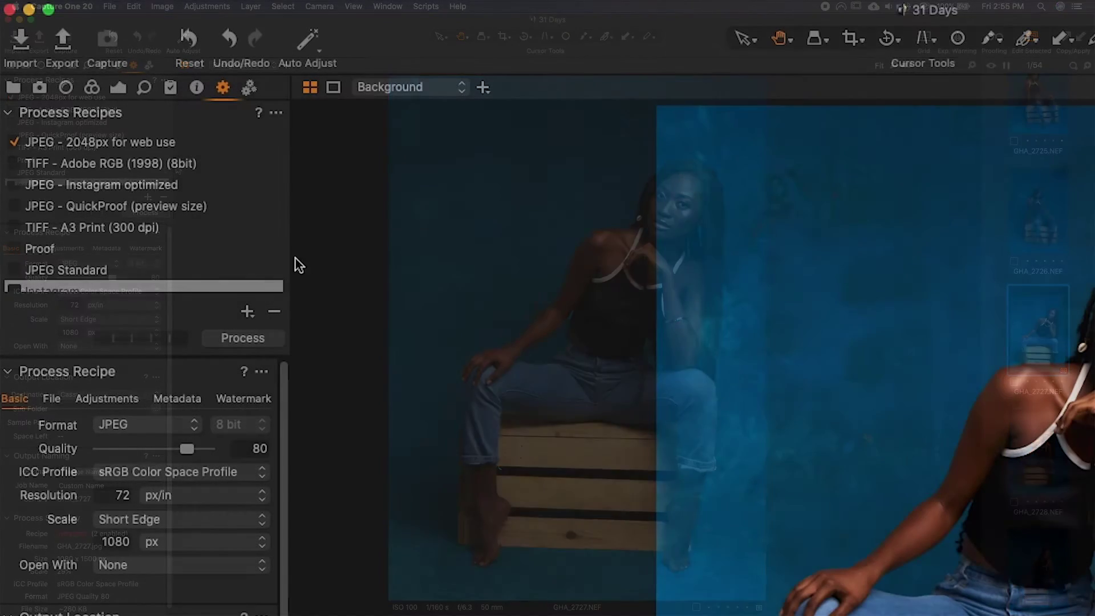
Scroll the Process Recipes list to show Behance | Portfolio, JPEG - Full size and SuperTech.
scroll(234, 242, "down", 4)
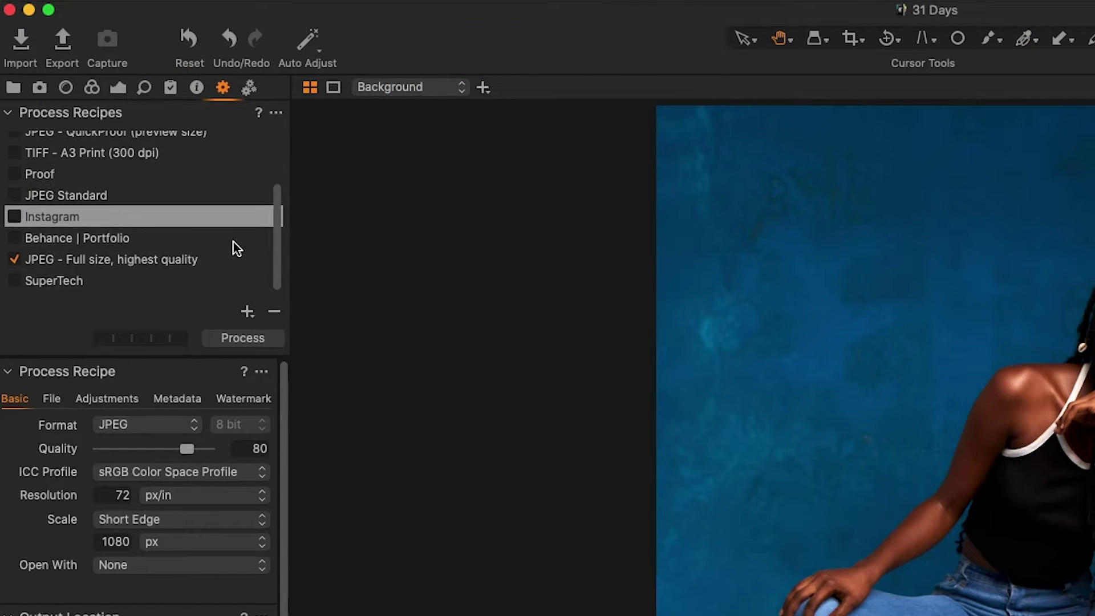
scroll(200, 227, "up", 4)
scroll(183, 224, "down", 4)
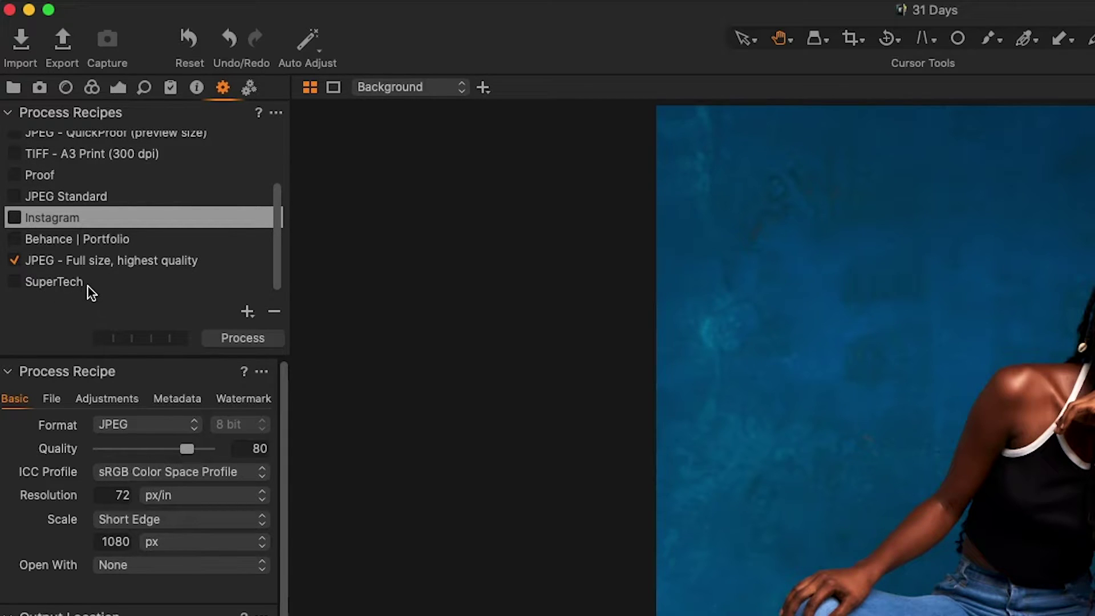
scroll(64, 262, "up", 1)
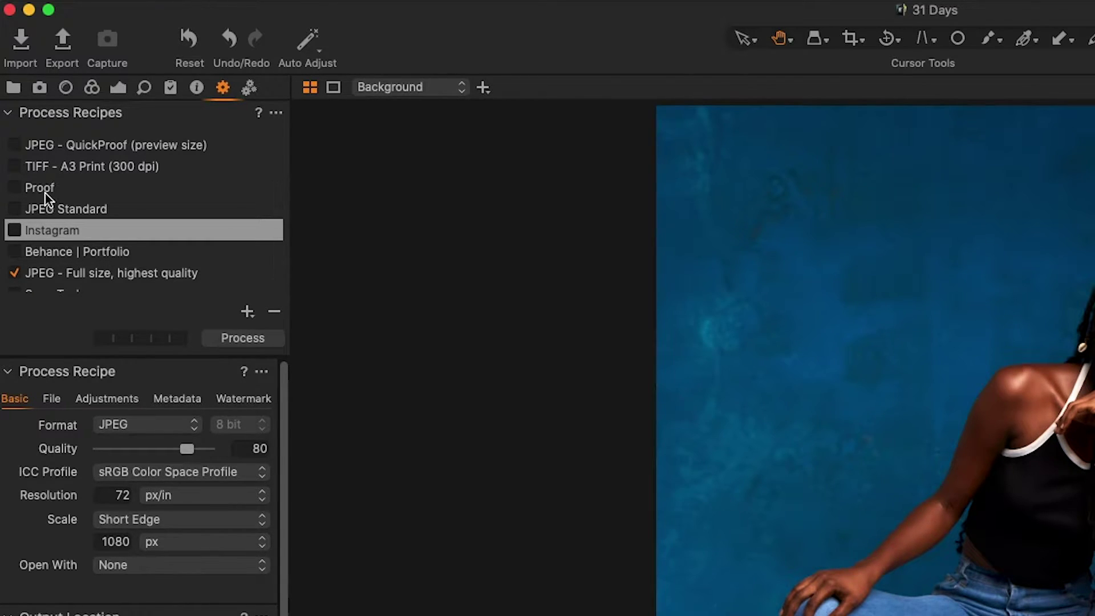
scroll(91, 214, "down", 1)
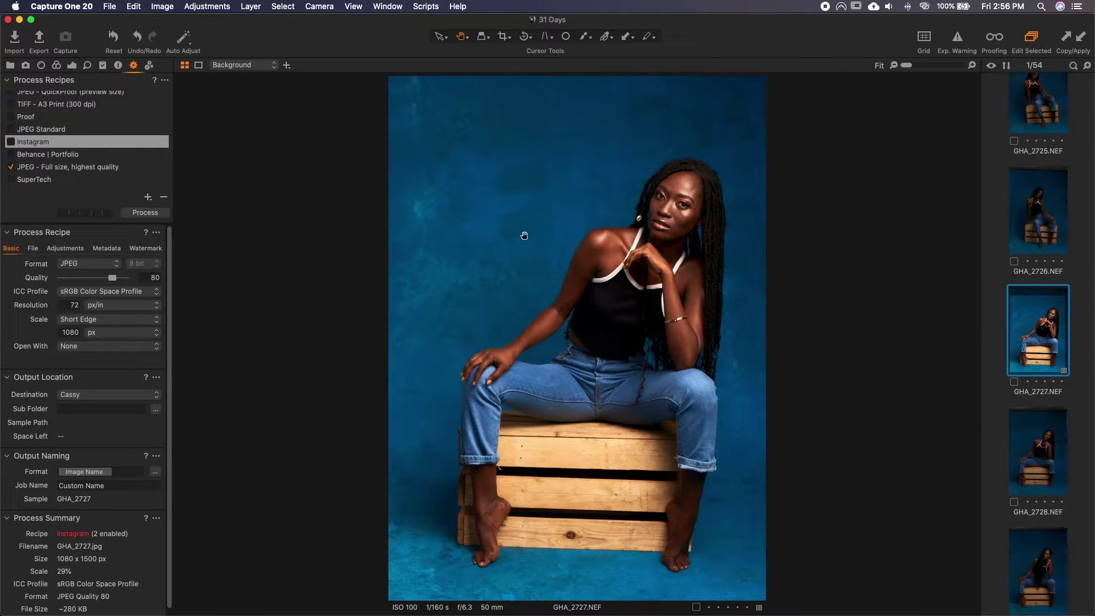
Tick the Instagram recipe for output, then select the Proof recipe to view its settings.
left_click(11, 143)
mouse_move(28, 169)
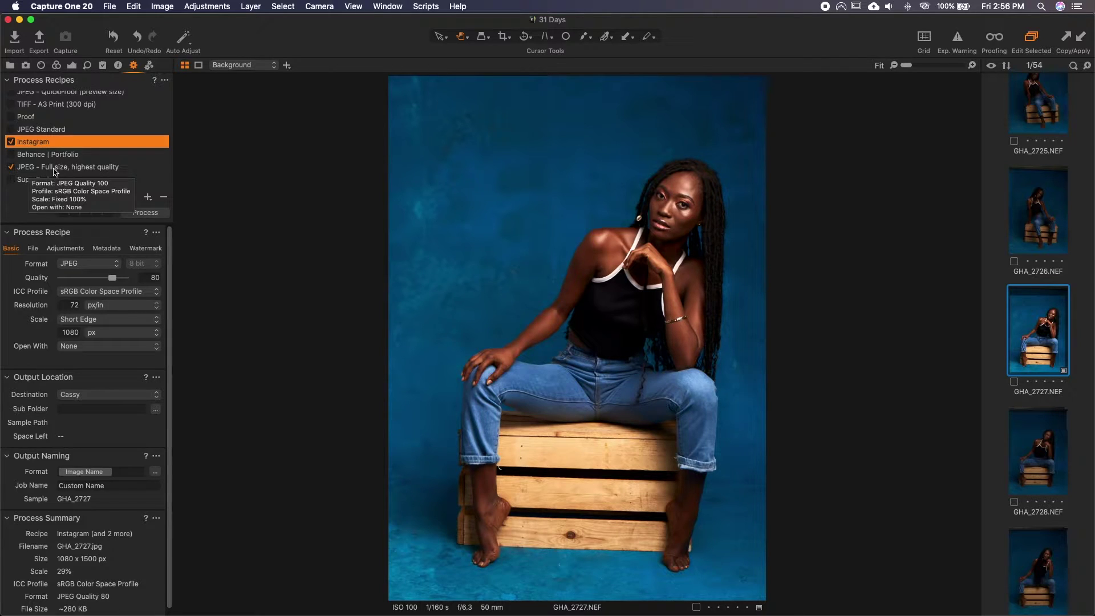
scroll(53, 165, "up", 1)
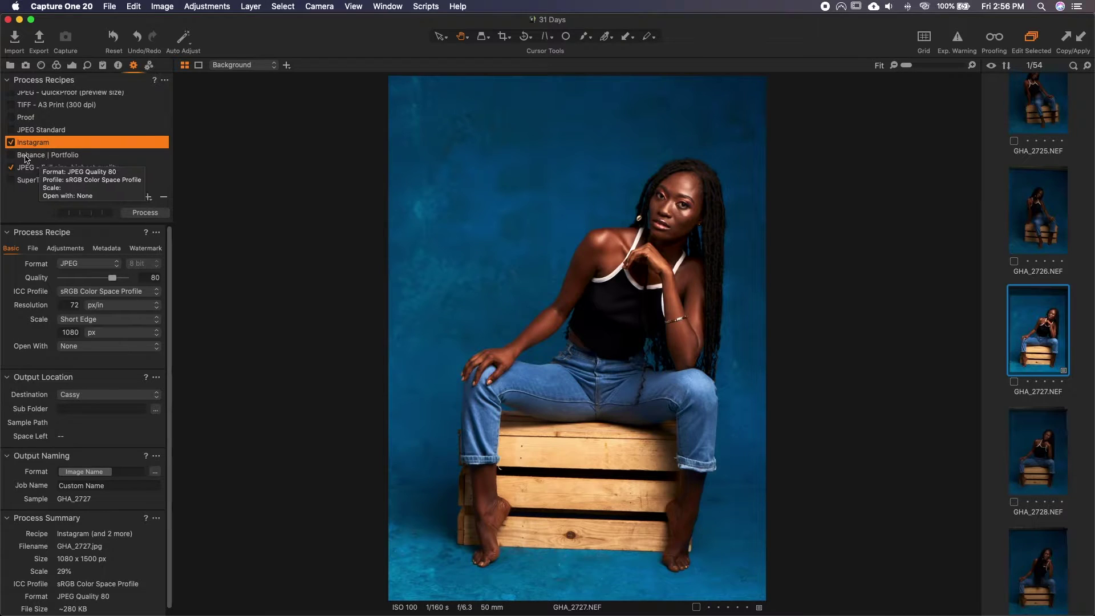
scroll(30, 159, "up", 1)
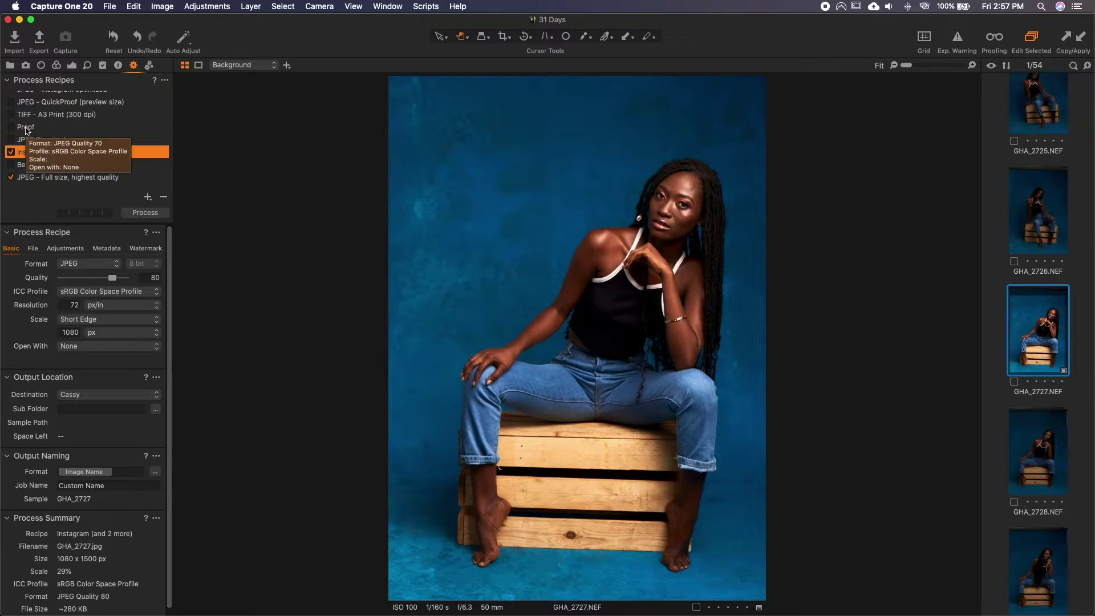
left_click(26, 129)
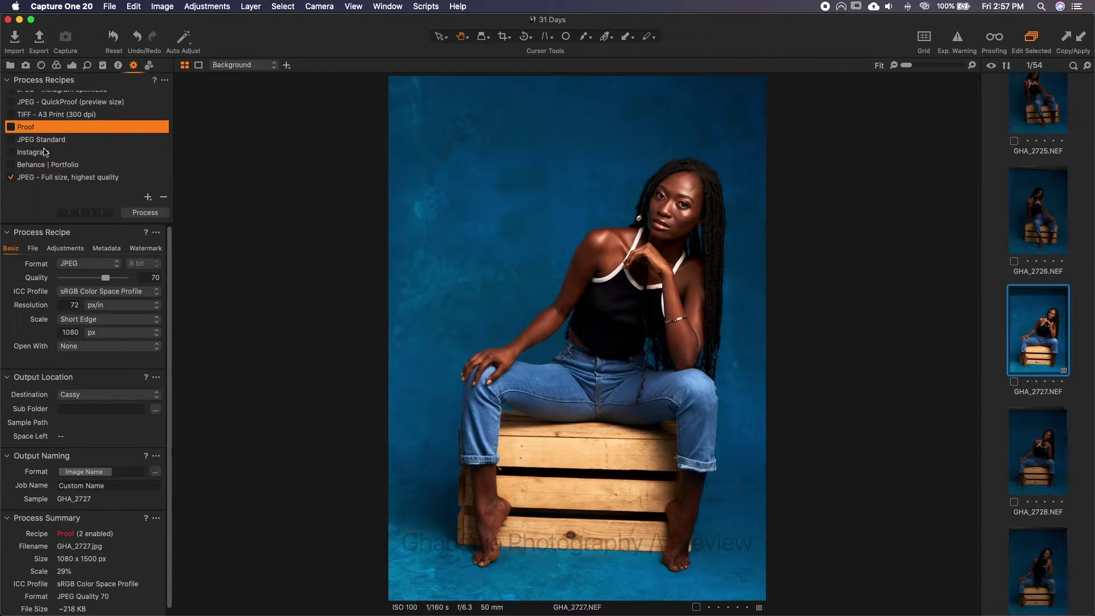
Add a new recipe from the TIFF - Adobe RGB (1998) preset named 'Our Export'.
left_click(63, 177)
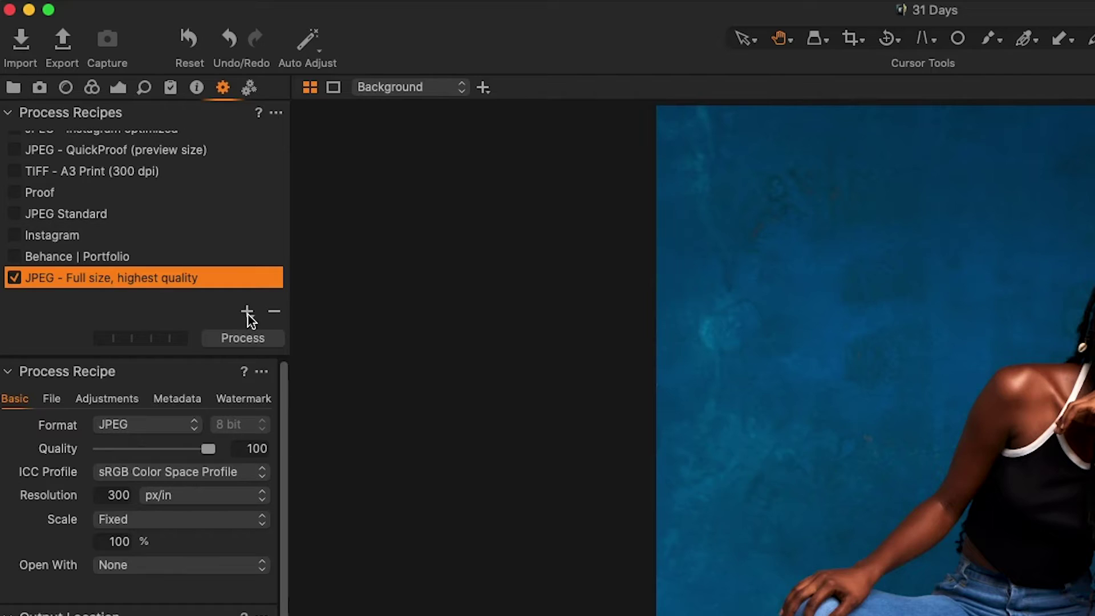
left_click(247, 313)
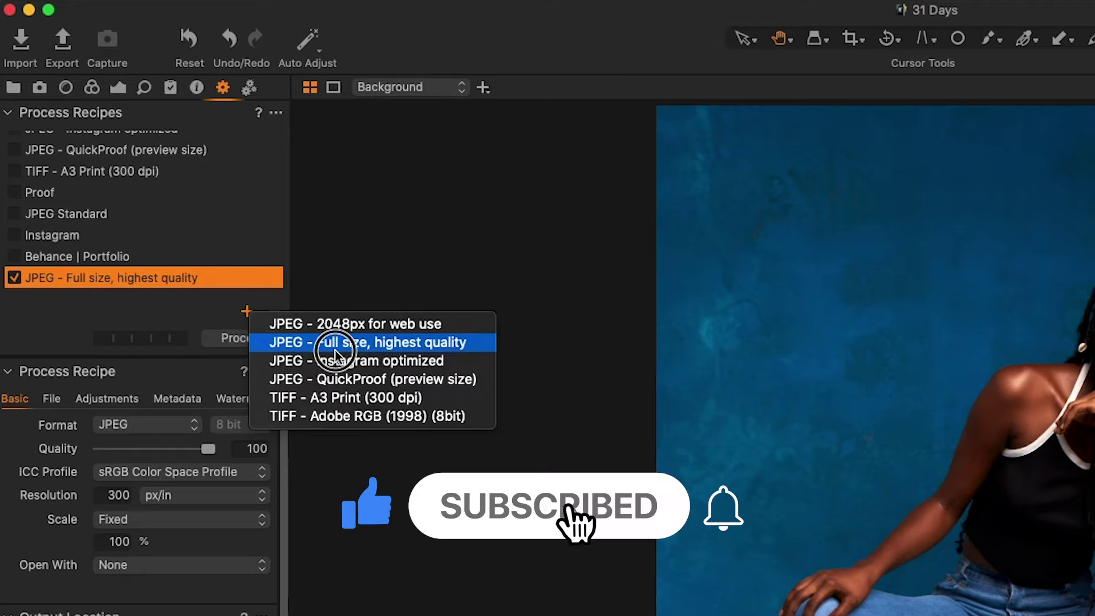
left_click(254, 243)
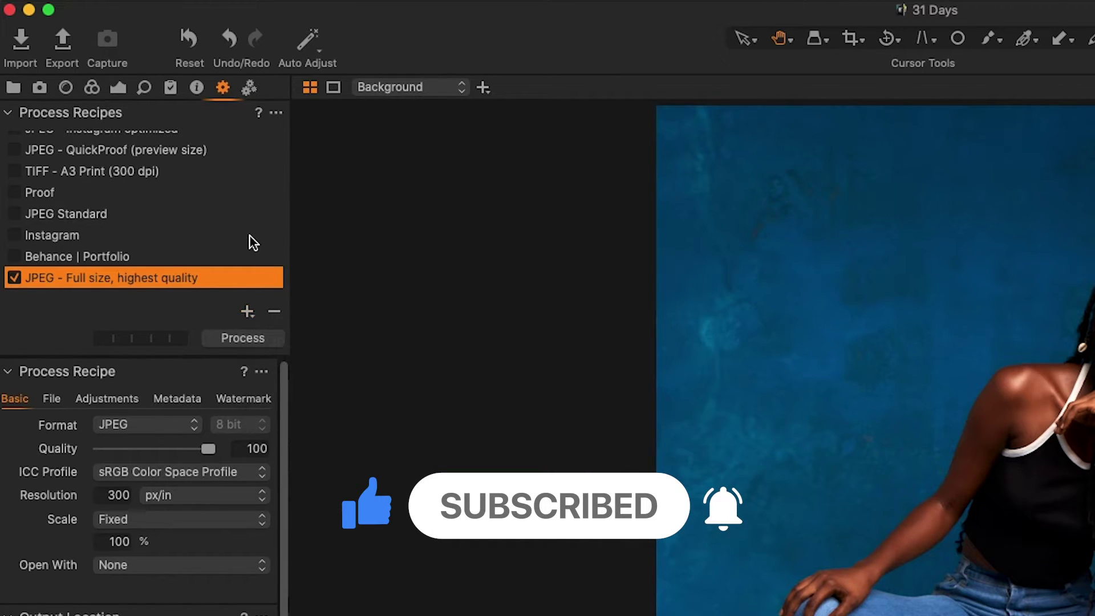
left_click(247, 311)
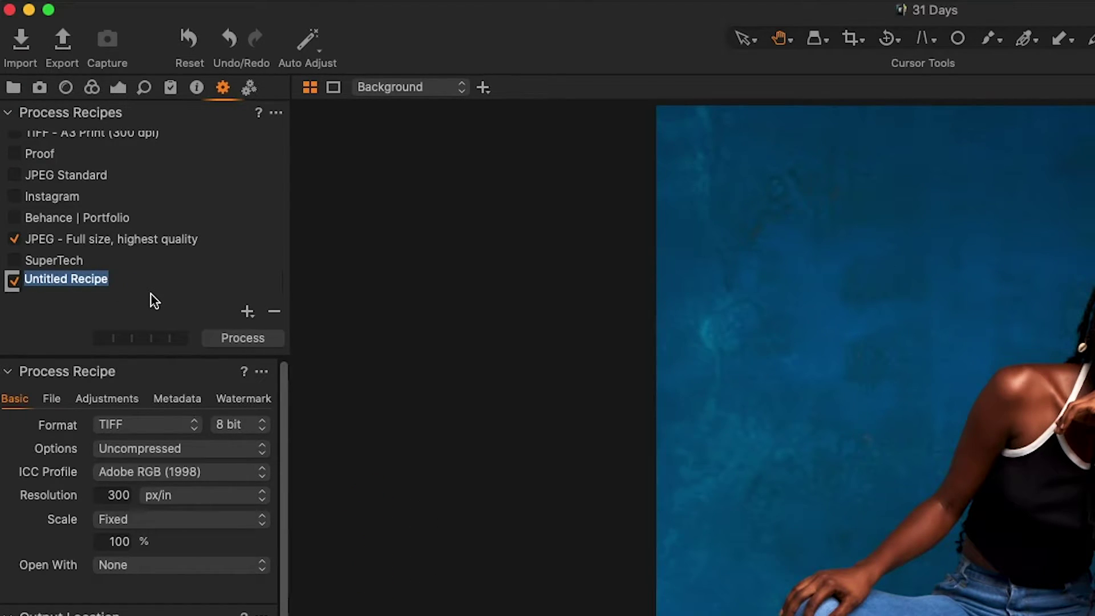
type("Our ")
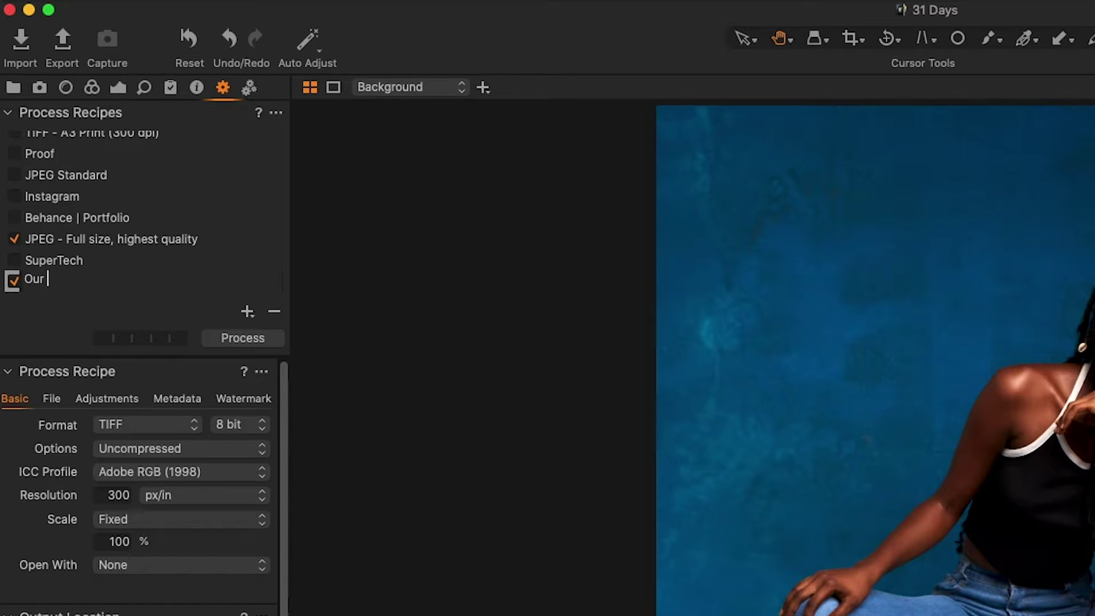
type("Export")
key("Return")
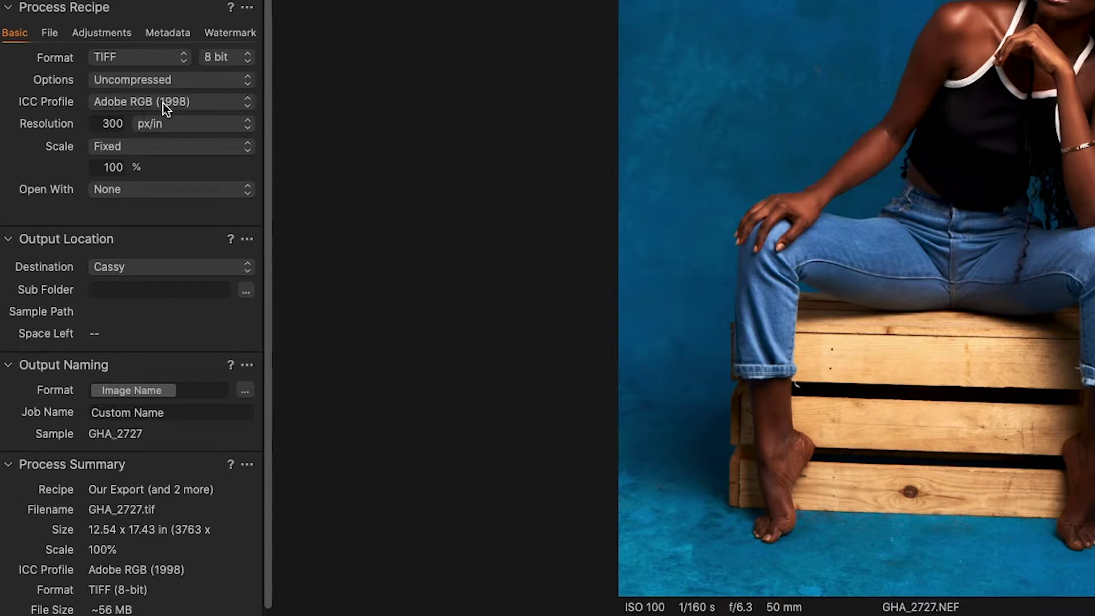
Set Our Export to JPEG format, quality 100, with the sRGB Color Space Profile.
left_click(182, 59)
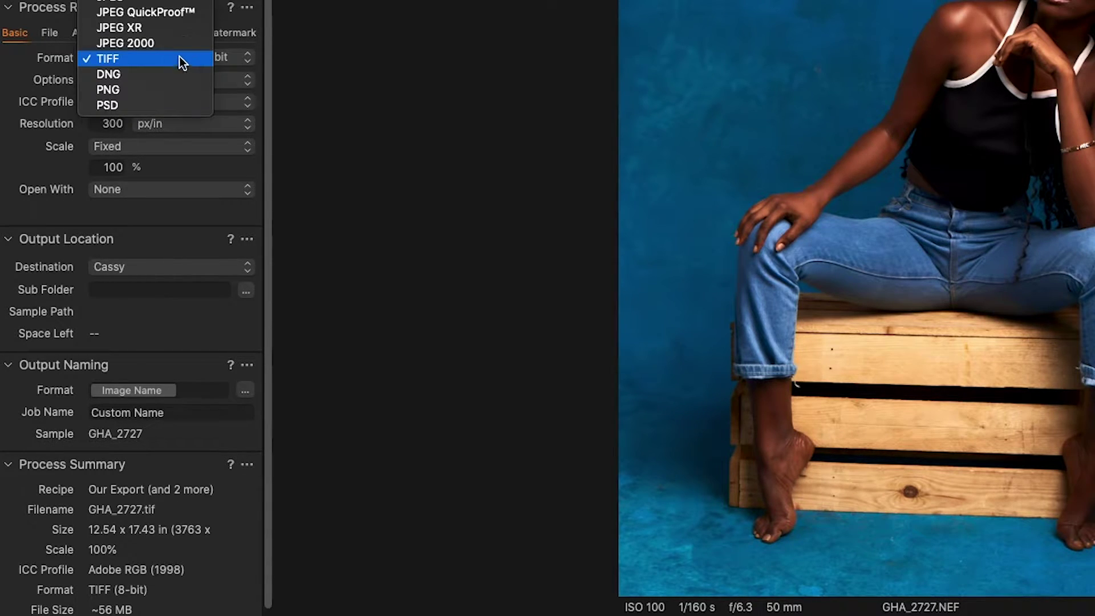
left_click(152, 3)
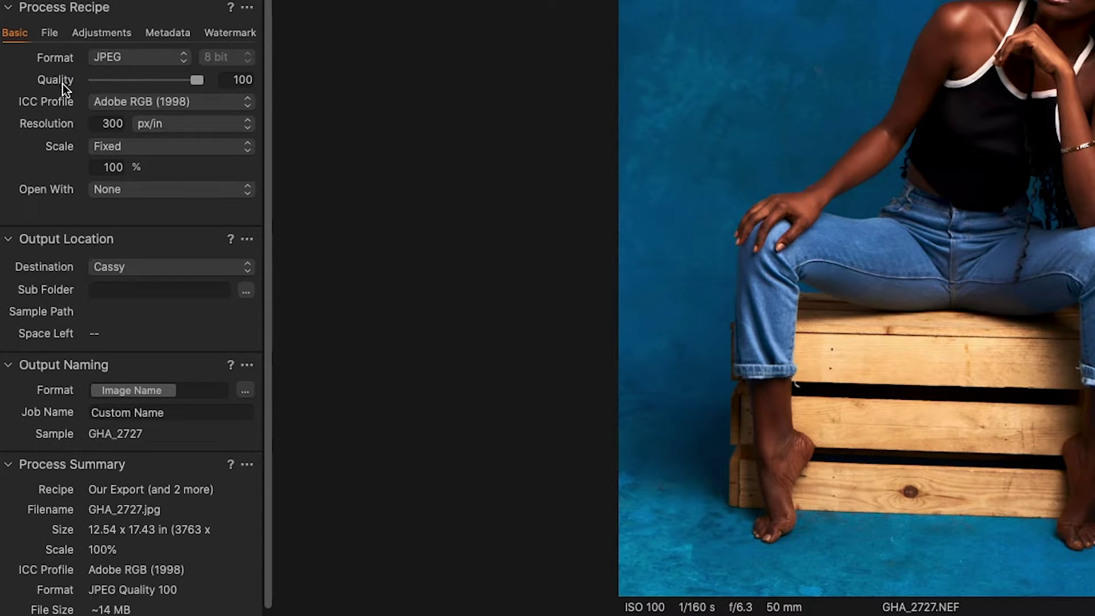
mouse_move(199, 80)
left_mouse_down()
mouse_move(161, 89)
mouse_move(221, 87)
mouse_move(201, 94)
left_mouse_up()
left_click_drag(200, 83, 198, 83)
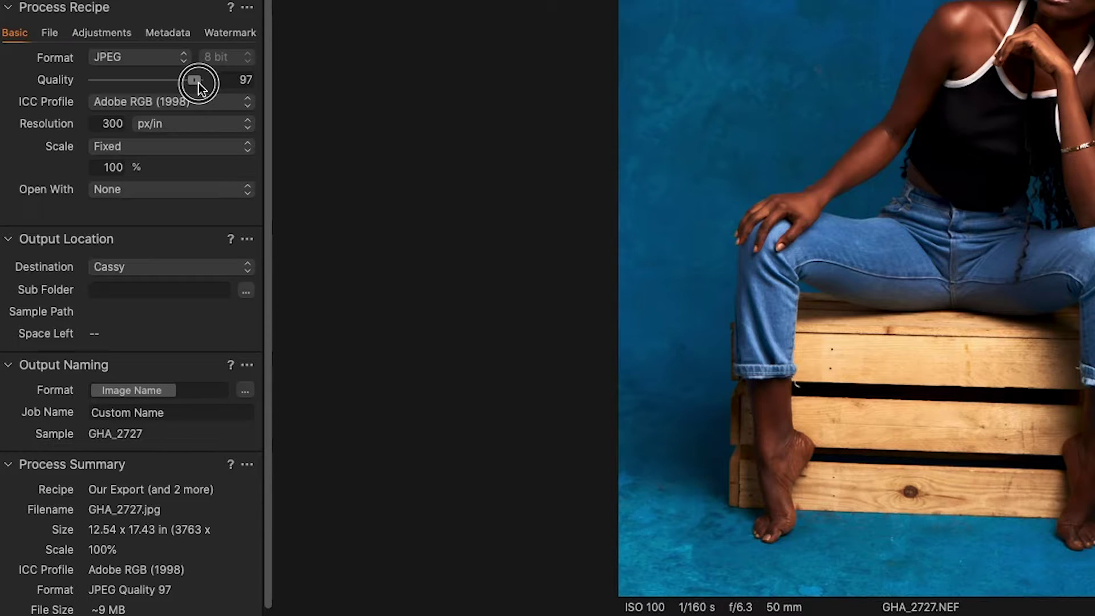
left_click_drag(199, 84, 211, 83)
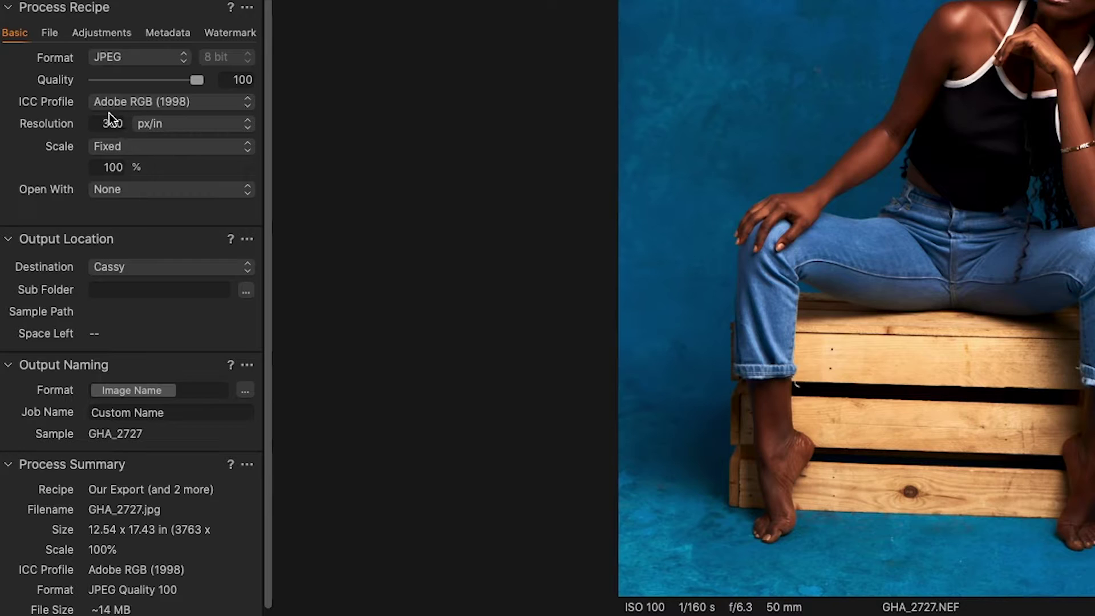
left_click(208, 103)
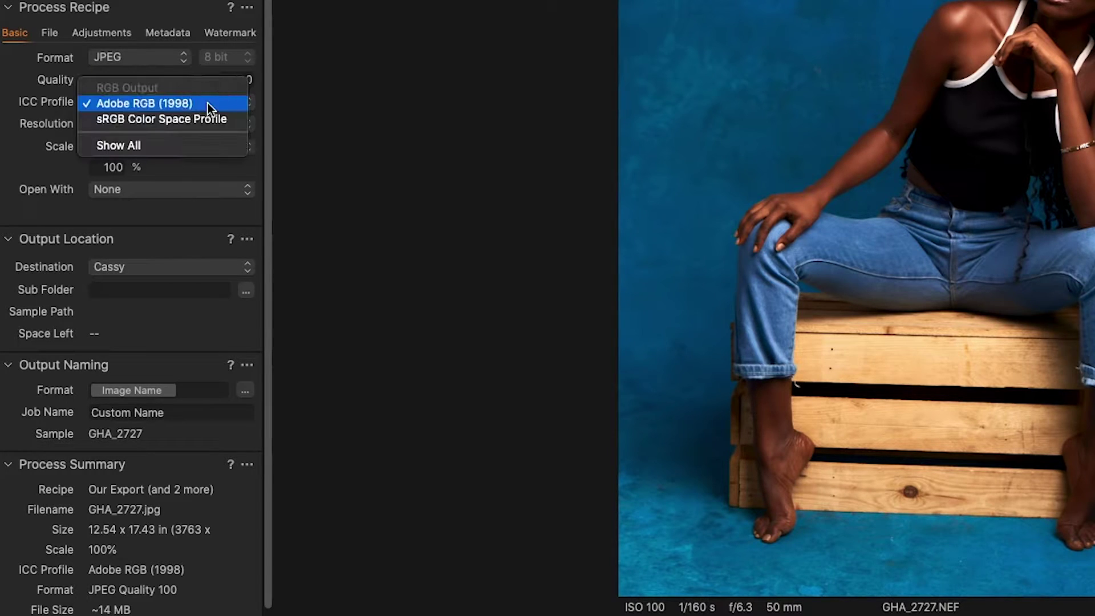
left_click(144, 121)
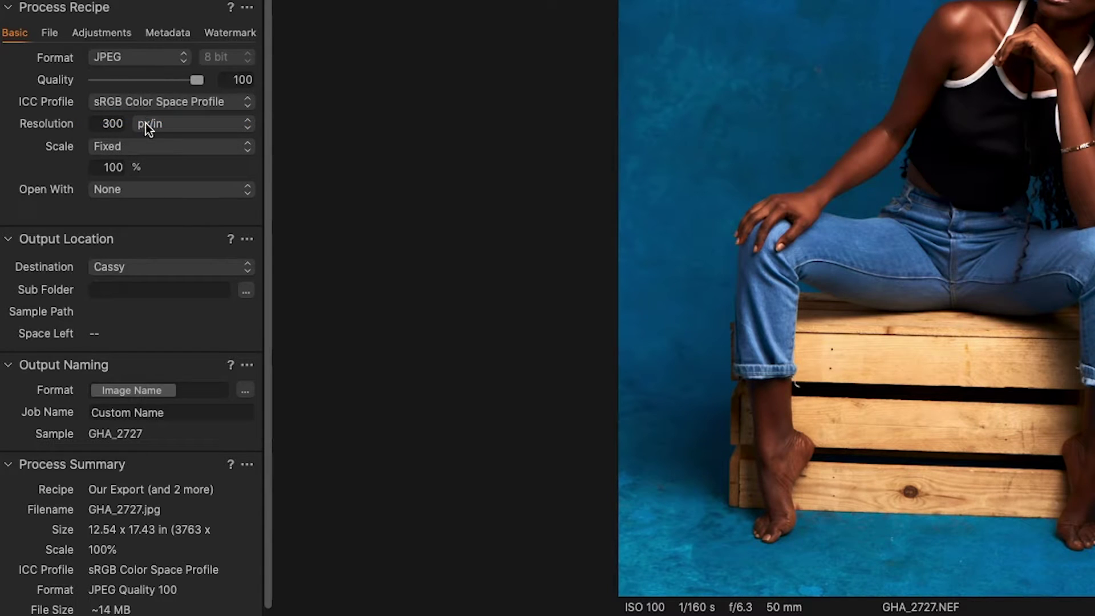
double_click(94, 123)
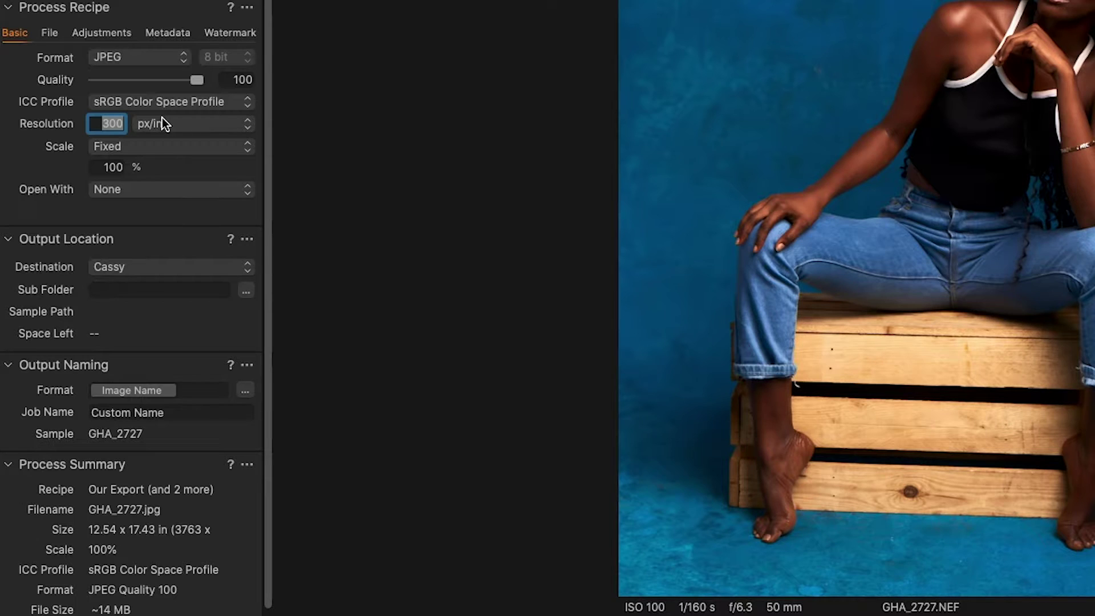
Set Our Export to 100 px/in resolution and scale to 1080 px on the short edge.
type("100")
left_click(248, 148)
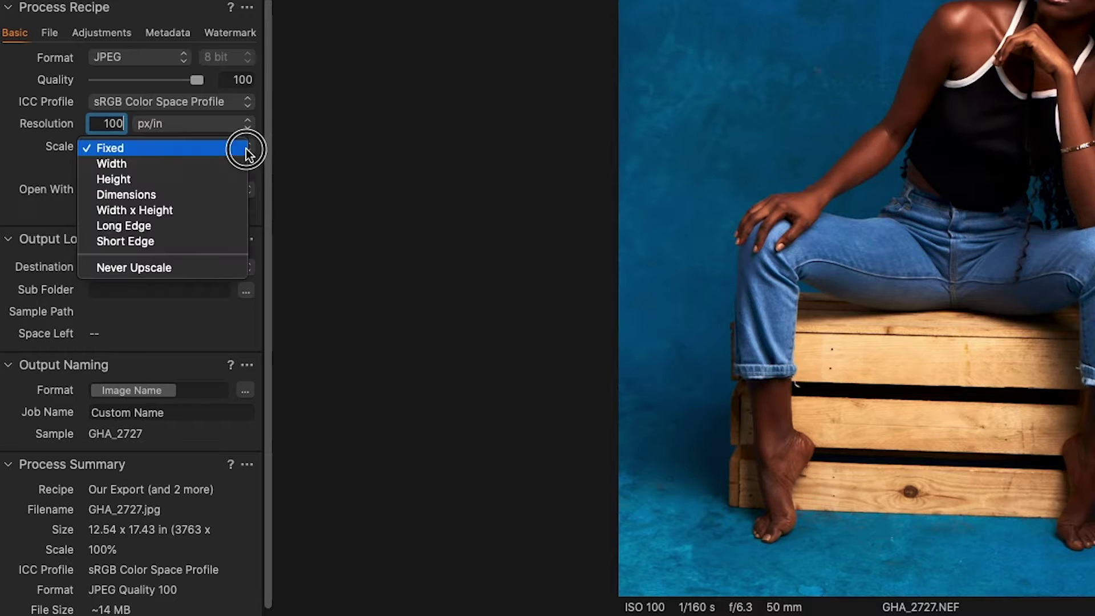
left_click(153, 244)
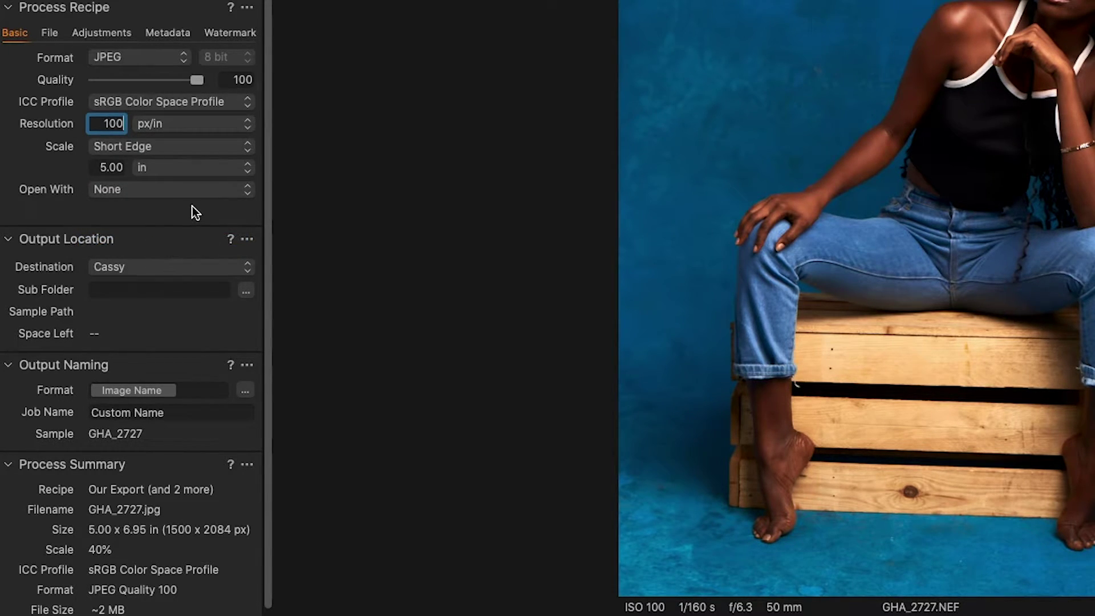
left_click(164, 168)
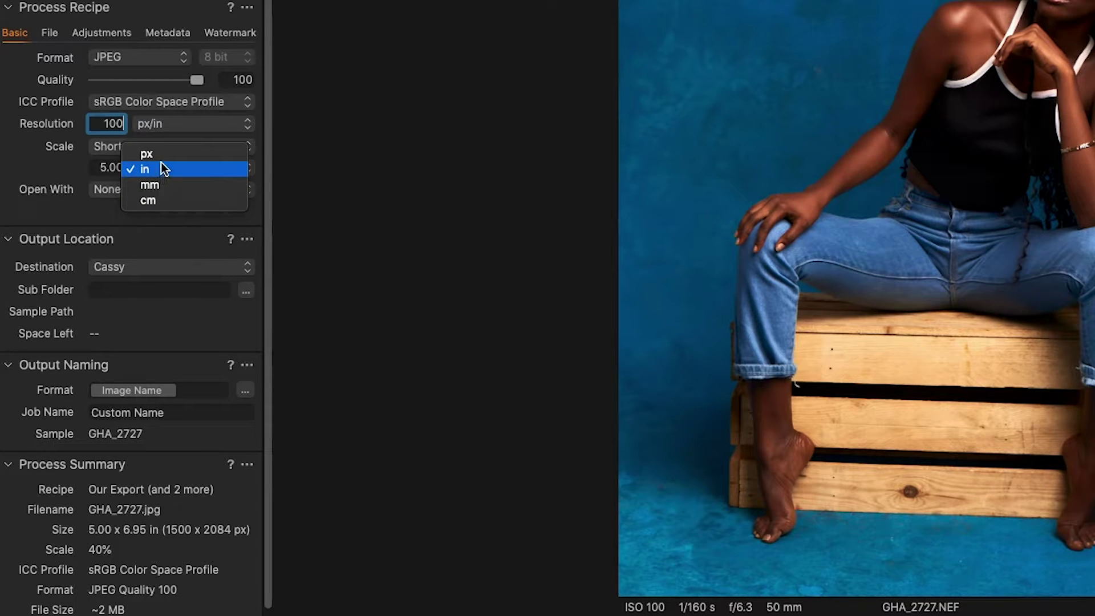
left_click(163, 155)
double_click(100, 167)
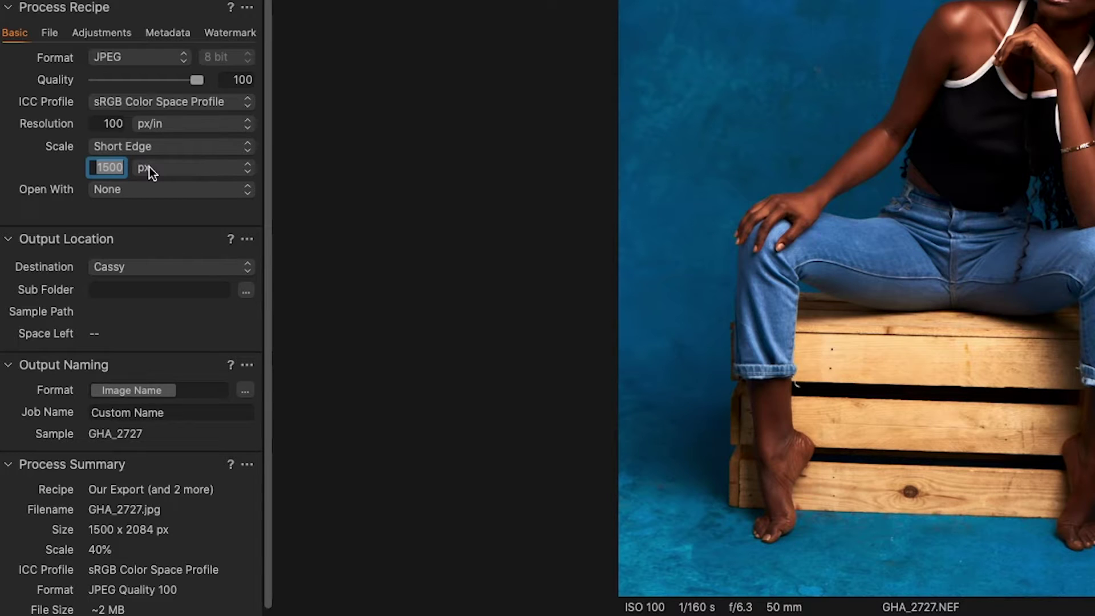
type("1080")
key("Return")
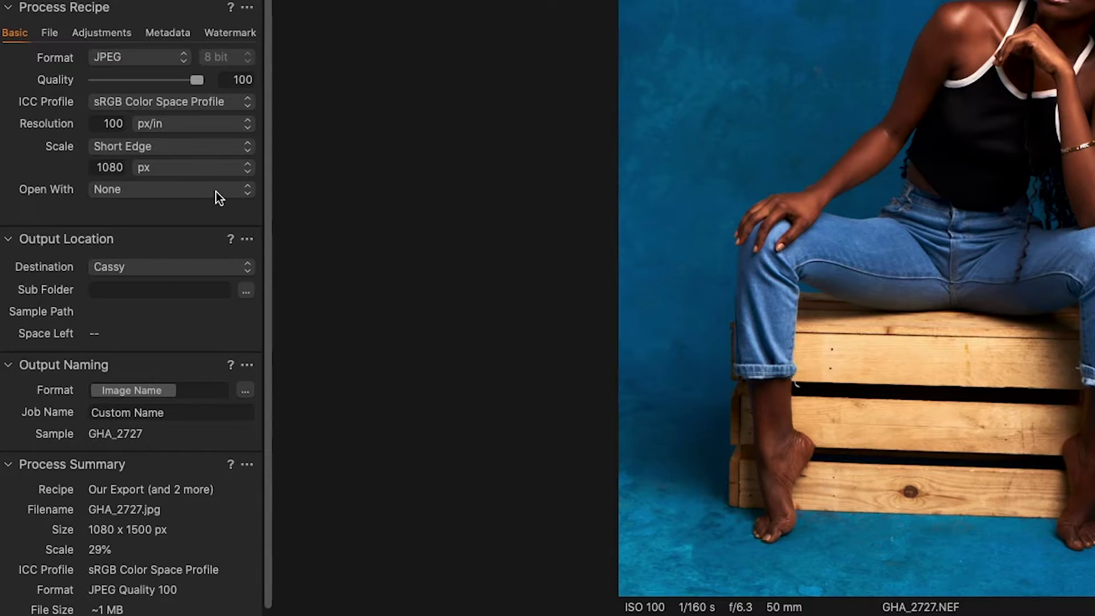
left_click(135, 347)
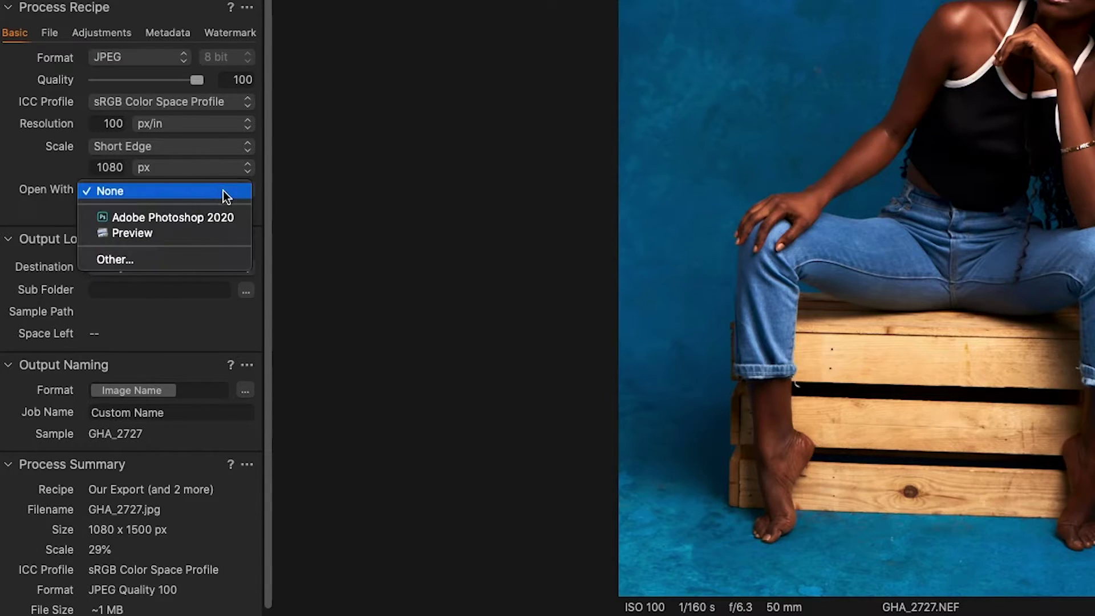
left_click(17, 172)
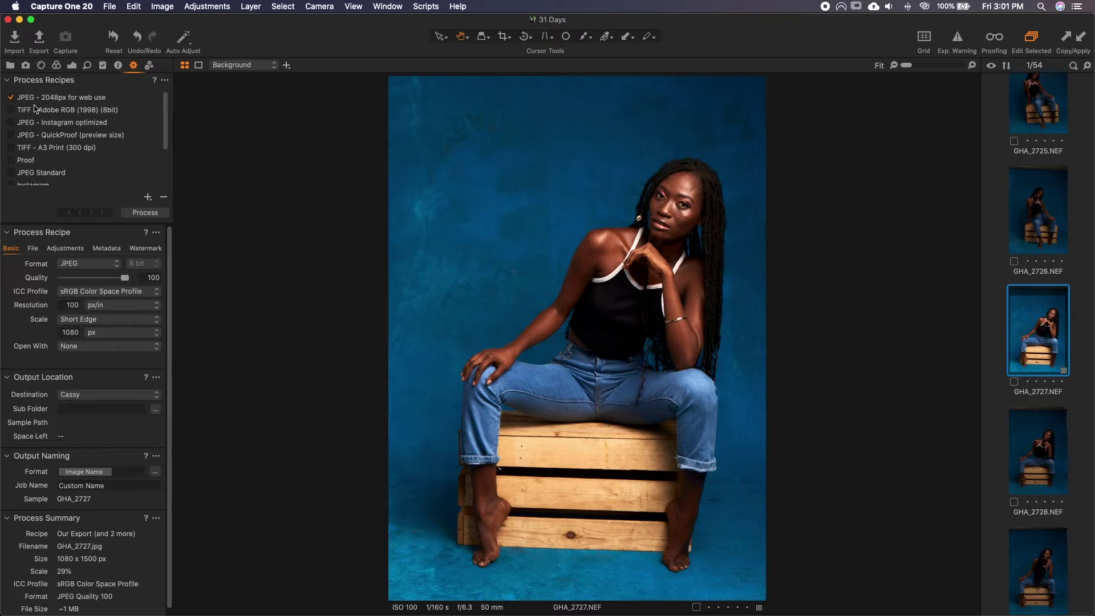
Untick the JPEG - 2048px for web use and JPEG - Full size, highest quality recipes.
left_click(11, 98)
scroll(90, 150, "down", 5)
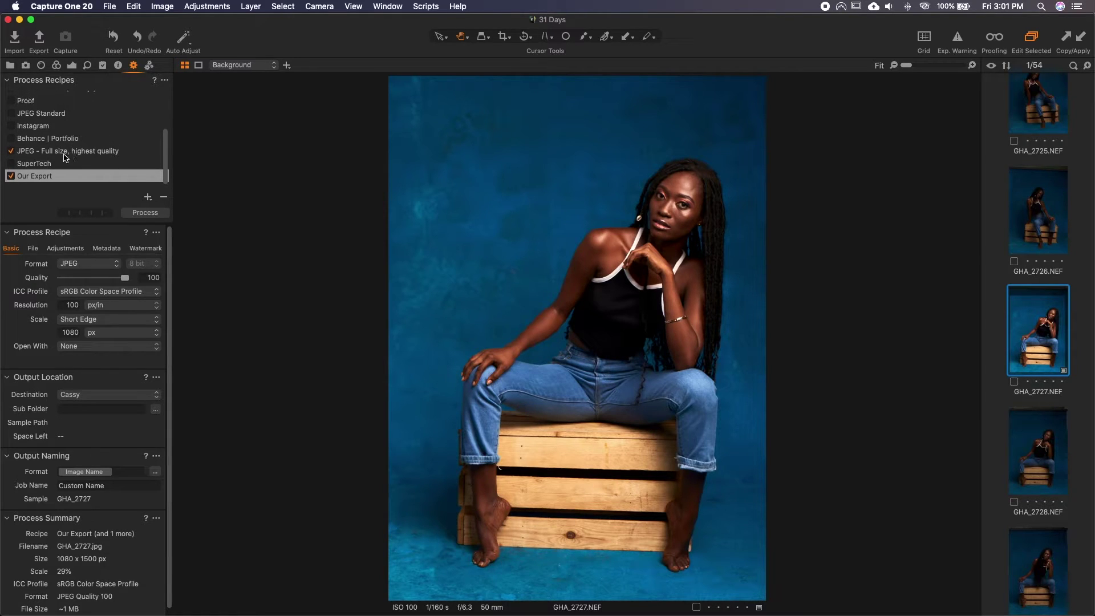
left_click(11, 155)
Lower Our Export's JPEG quality to 80, cutting the estimated size to about 280 KB.
left_click(40, 179)
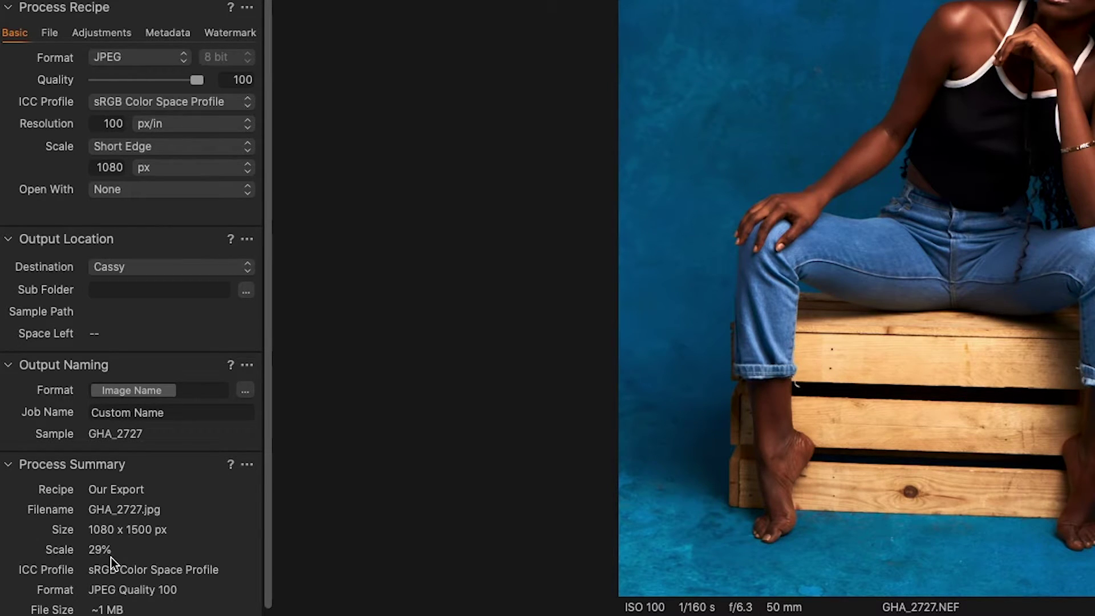
scroll(99, 571, "down", 1)
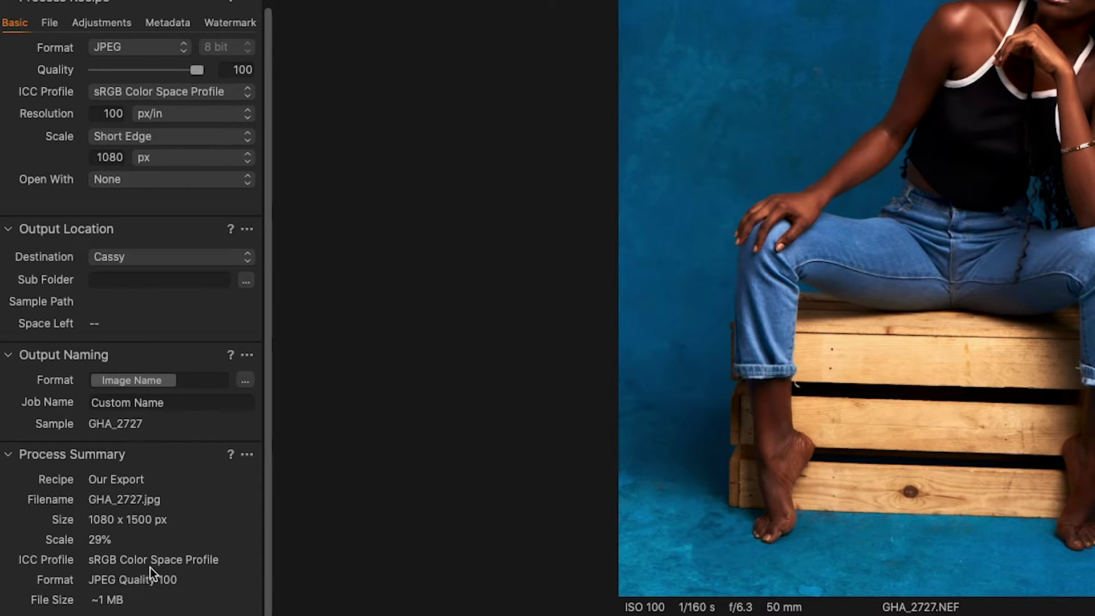
scroll(136, 524, "up", 1)
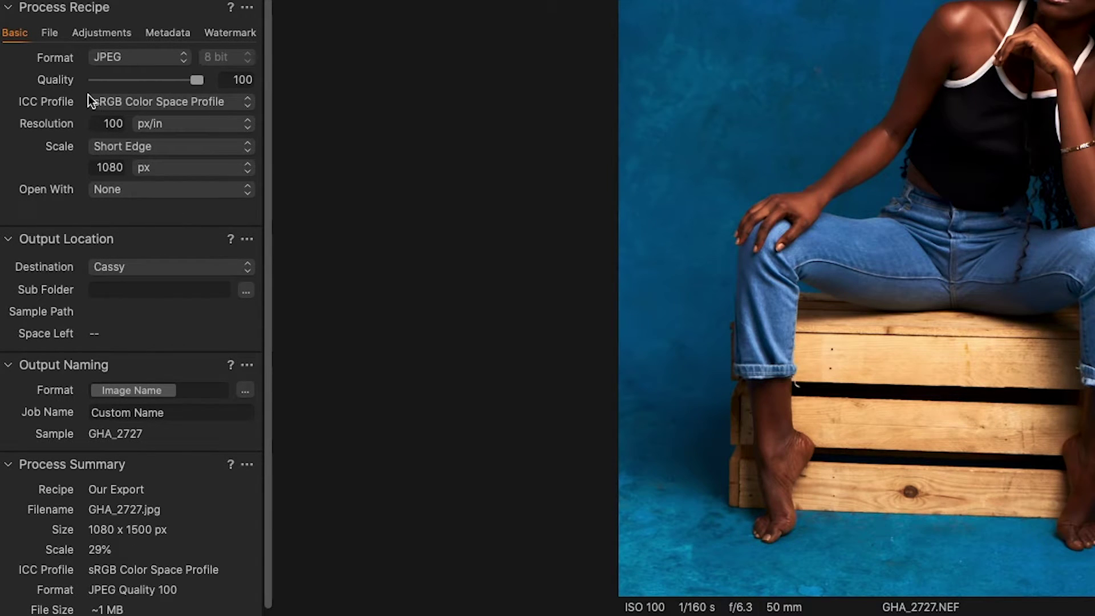
left_click_drag(201, 77, 179, 94)
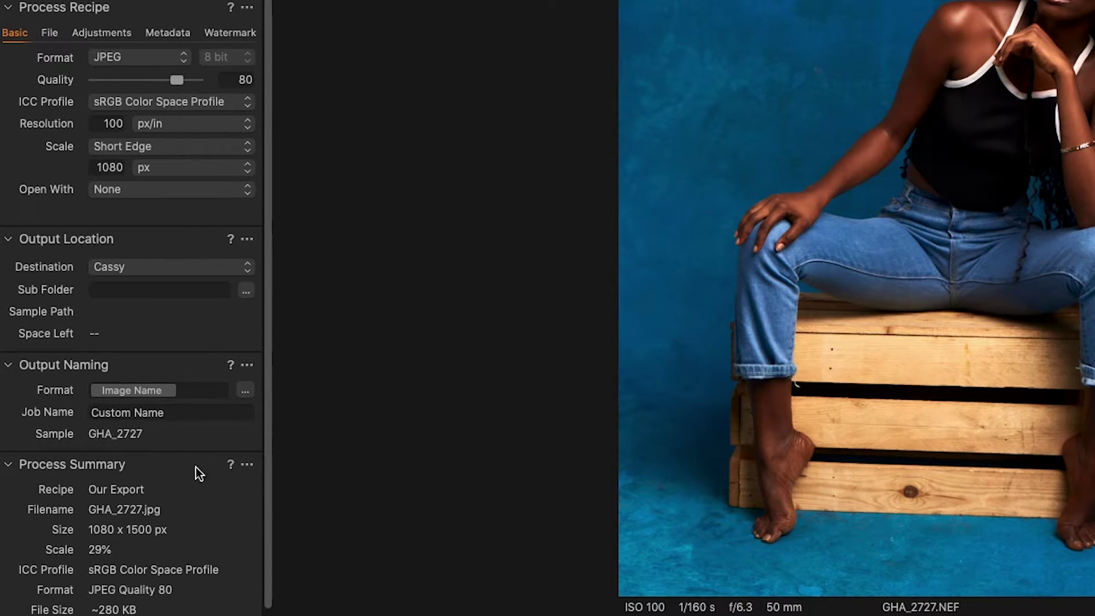
Restore Our Export's JPEG quality to 100 (about 1 MB) and show the Destination folder list.
scroll(172, 507, "down", 1)
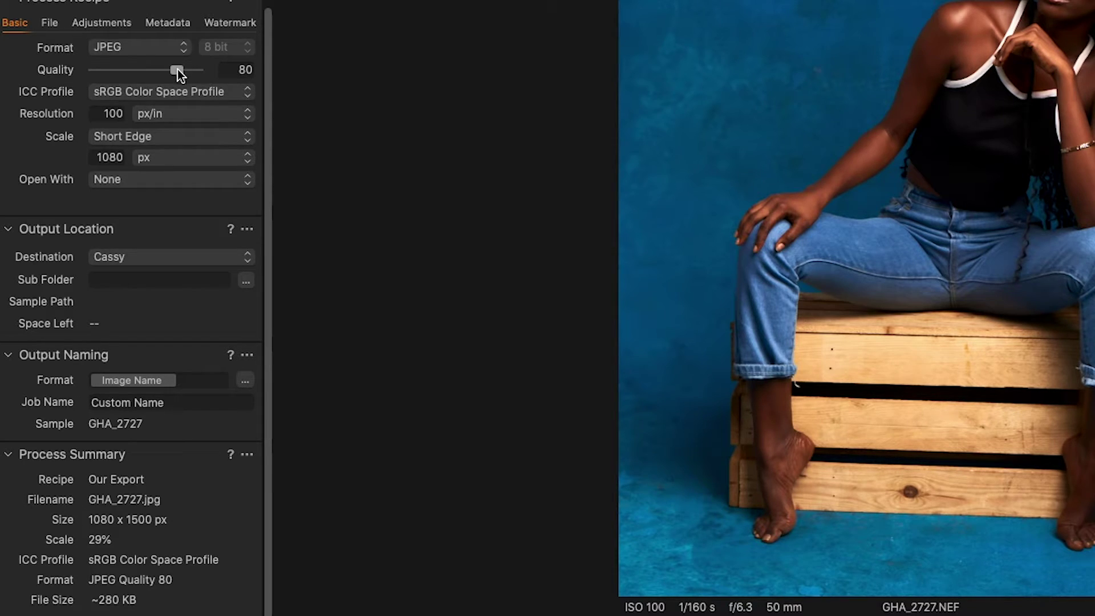
left_click_drag(177, 70, 285, 69)
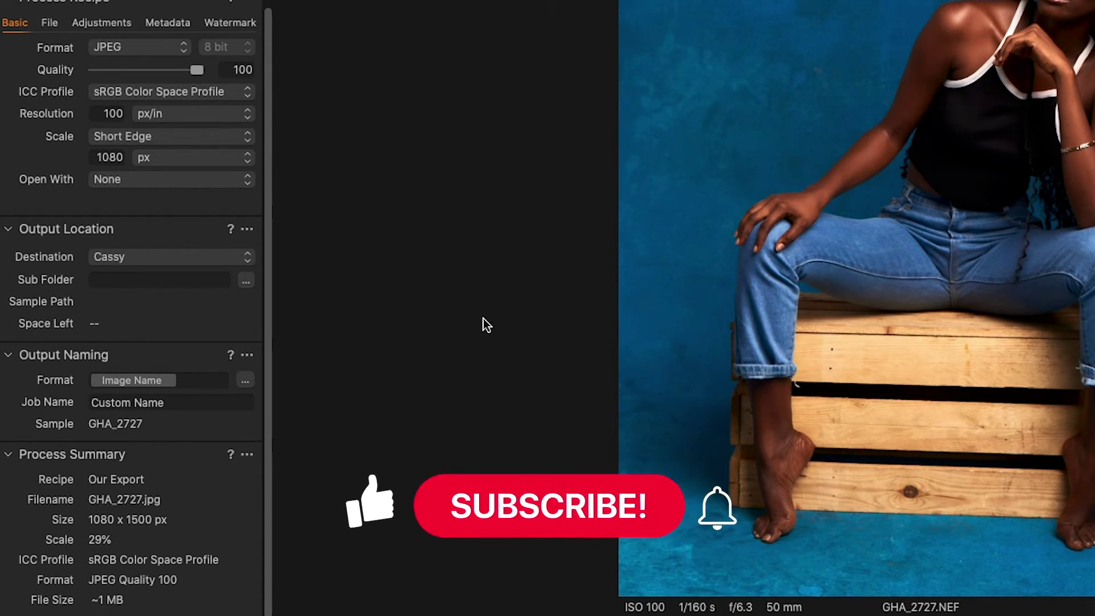
left_click(221, 257)
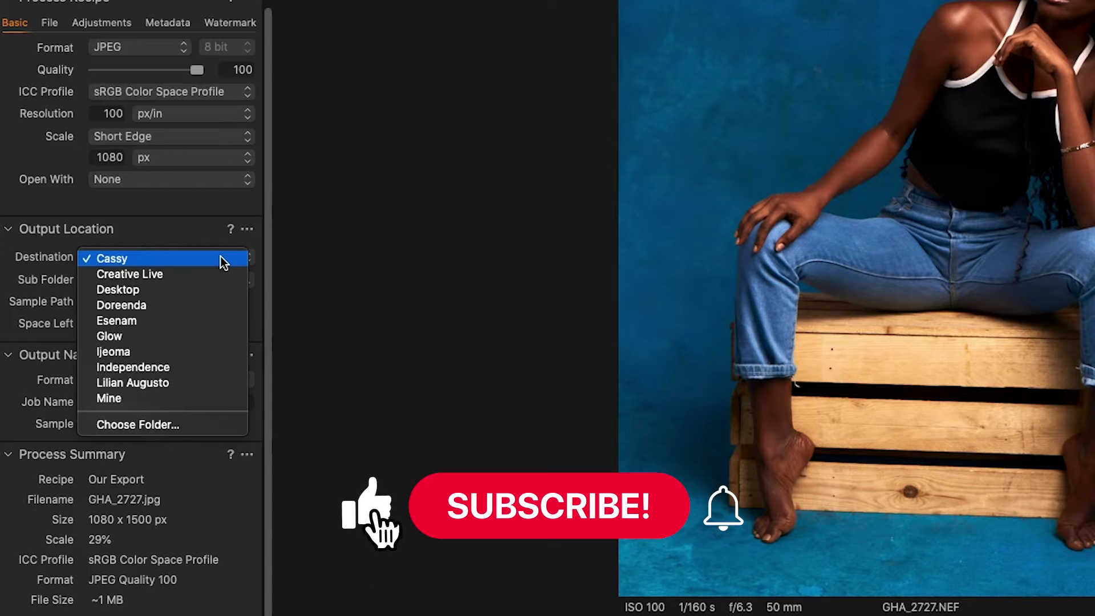
Set the output destination to Desktop, then bring up the folder picker to choose another folder.
left_click(124, 290)
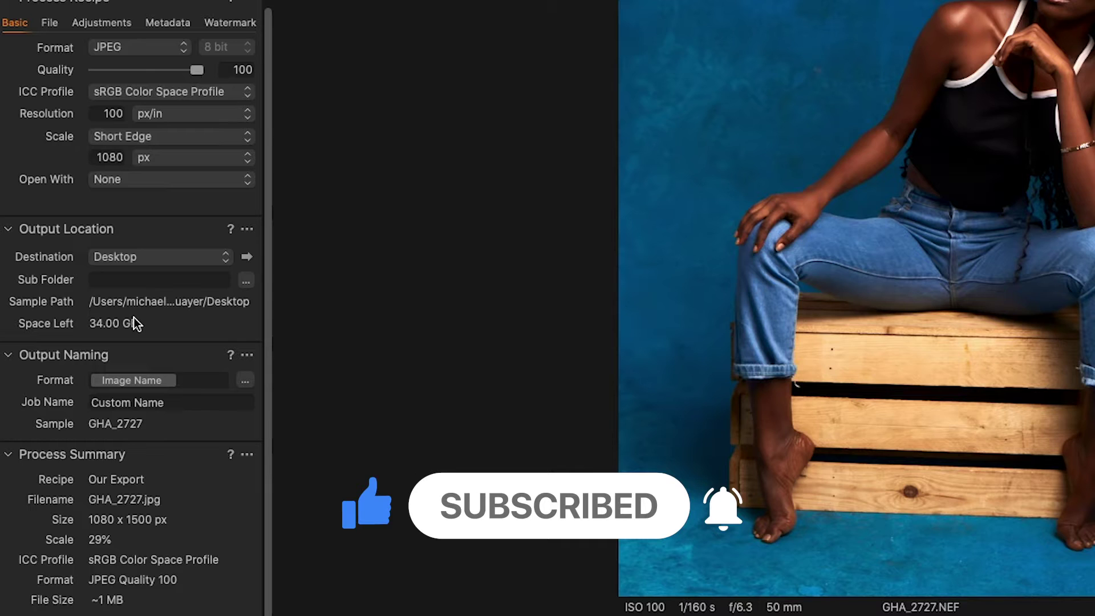
left_click(201, 260)
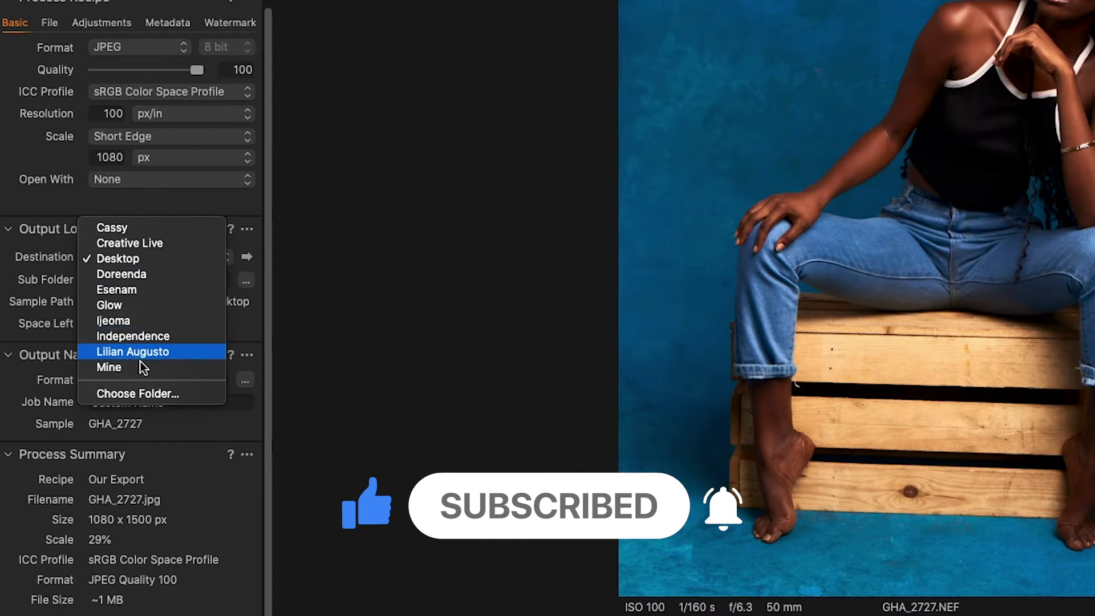
key("Escape")
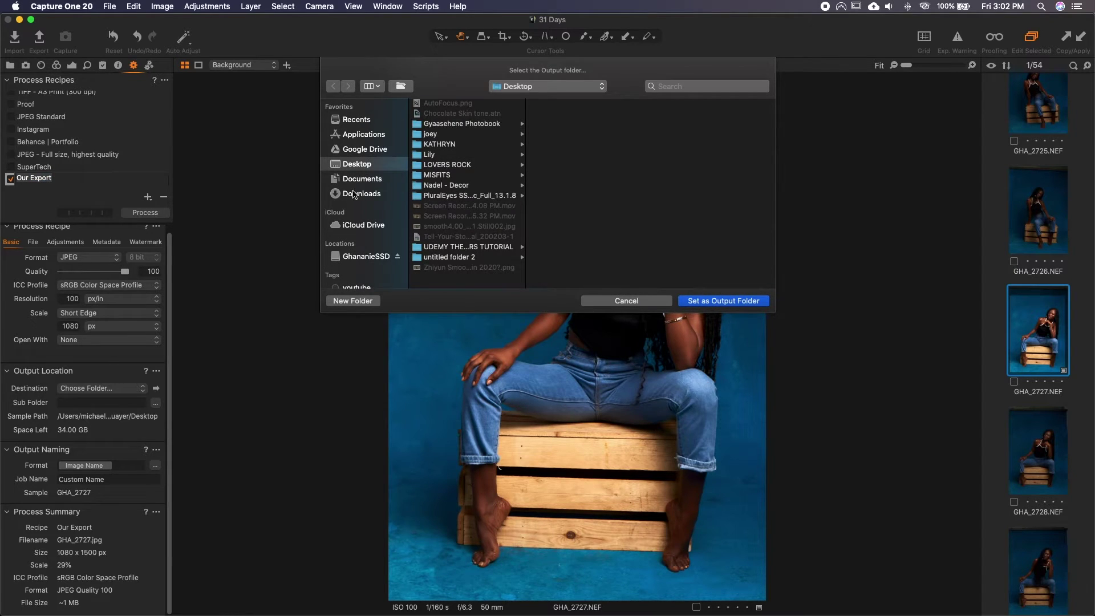
Choose Documents as the Our Export recipe's output folder.
left_click(369, 181)
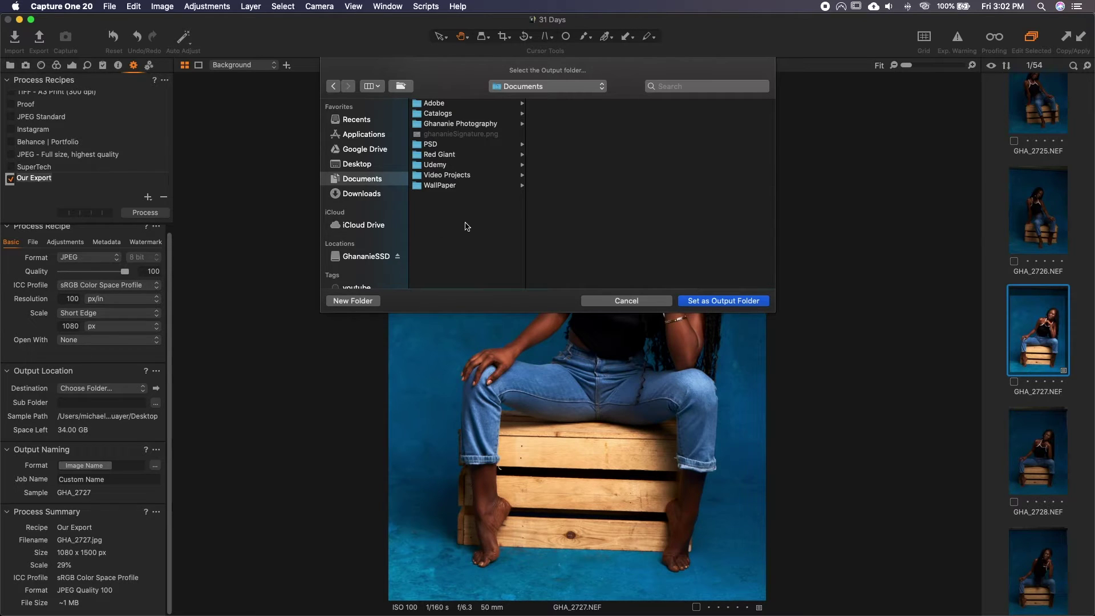
left_click(706, 300)
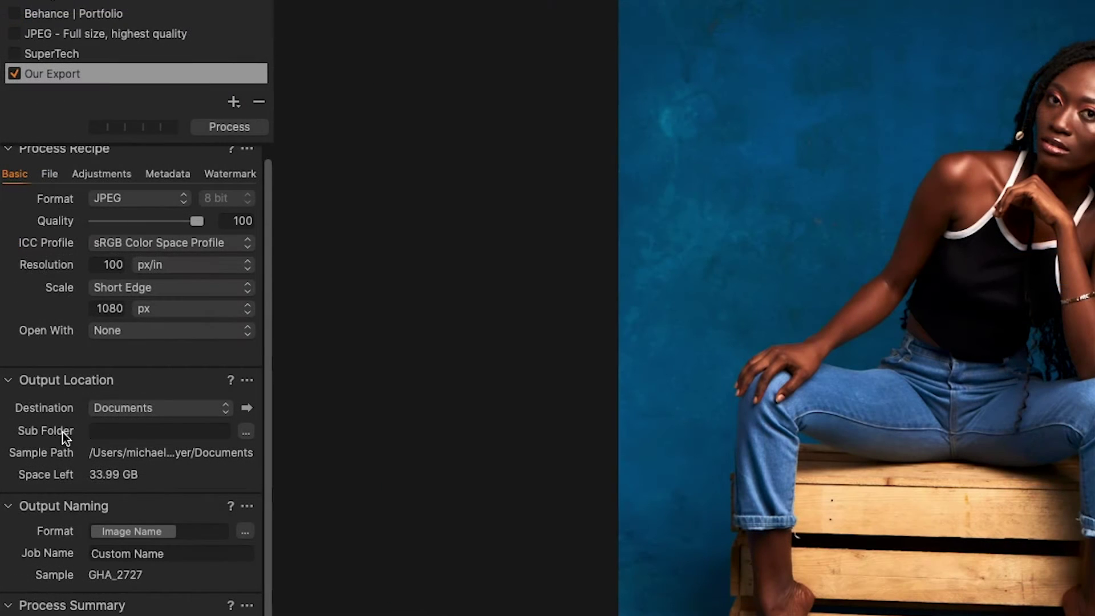
left_click(126, 430)
Set the output subfolder to the Recipe Name token, giving …/Documents/Our Export.
left_click(247, 432)
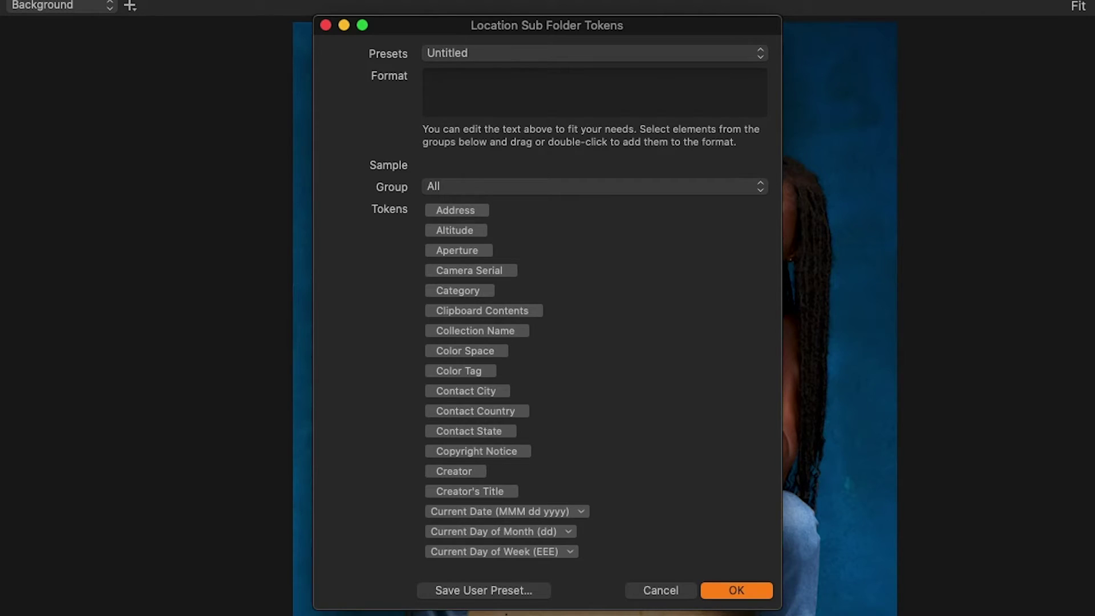
type("recip")
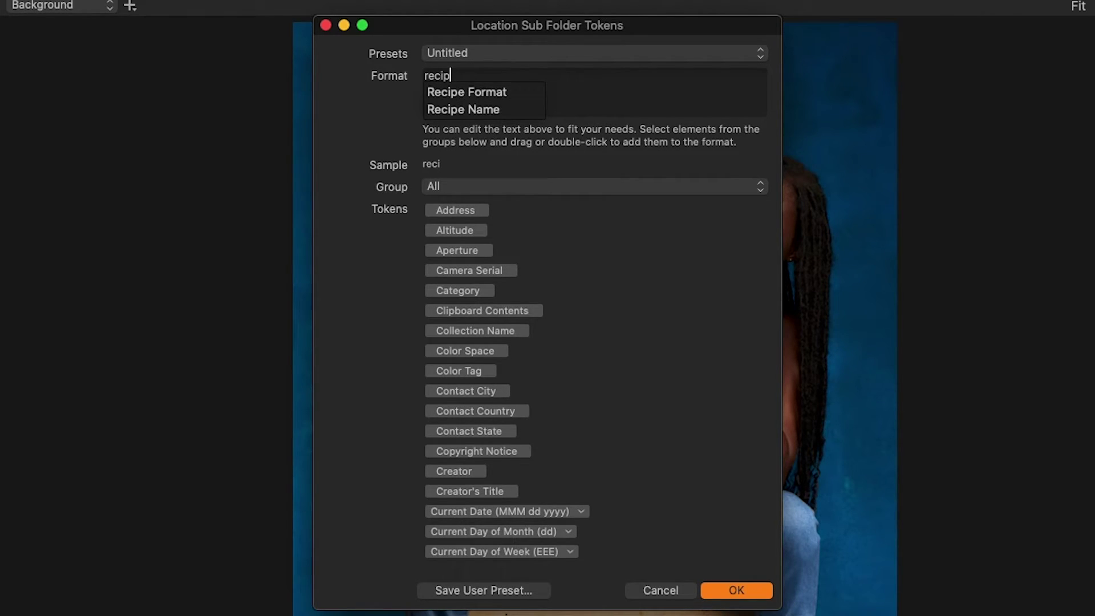
left_click(490, 108)
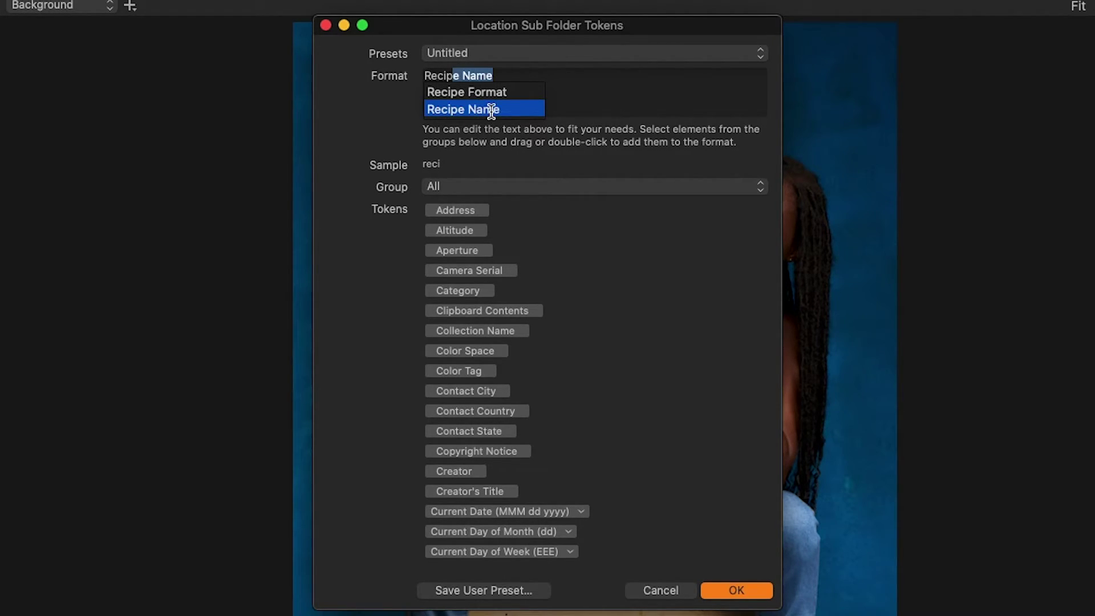
key("Return")
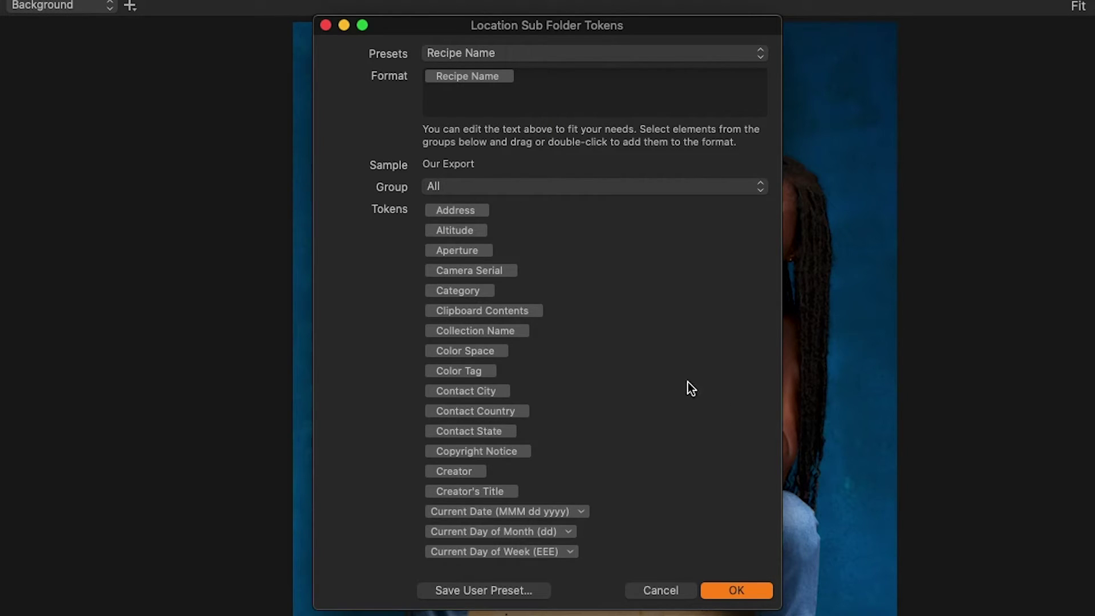
left_click(717, 591)
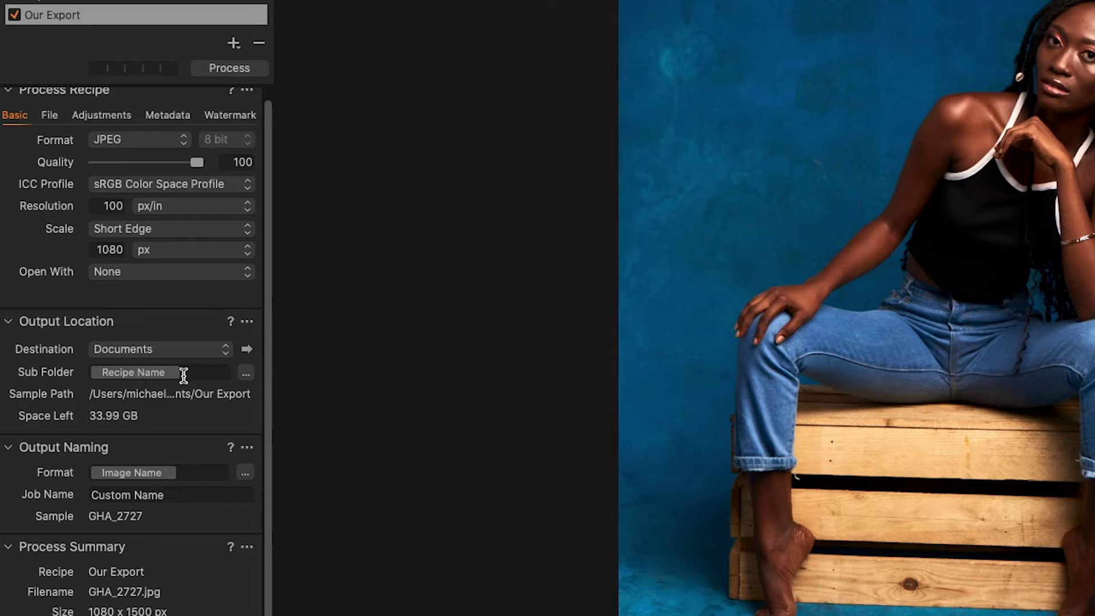
Replace the Sub Folder token with Recipe Name using the 'recip' completion.
left_click(130, 402)
key("BackSpace")
type("re")
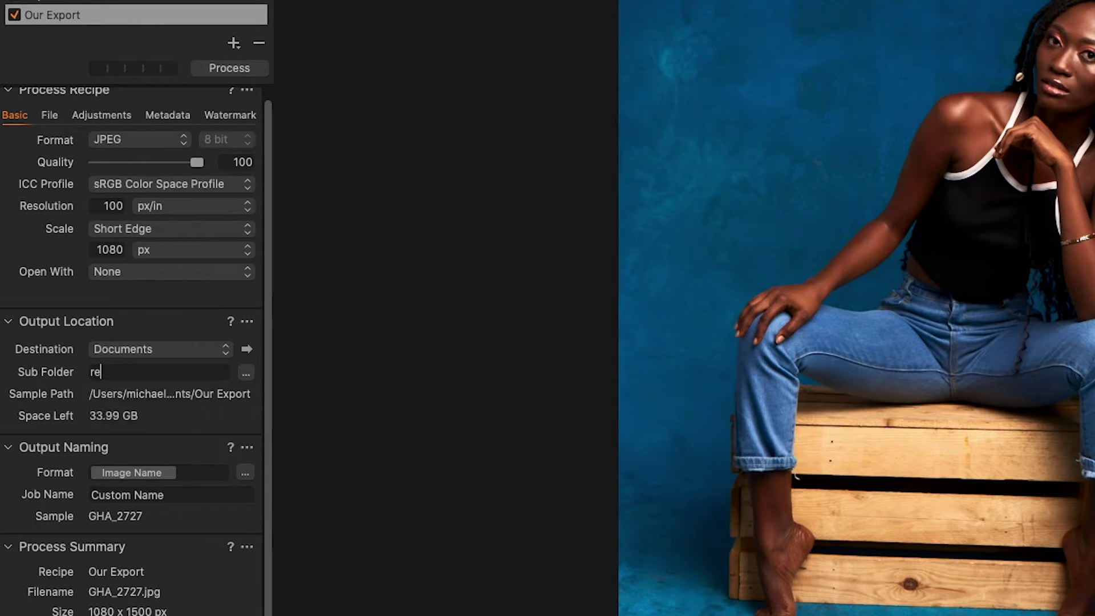
type("cip")
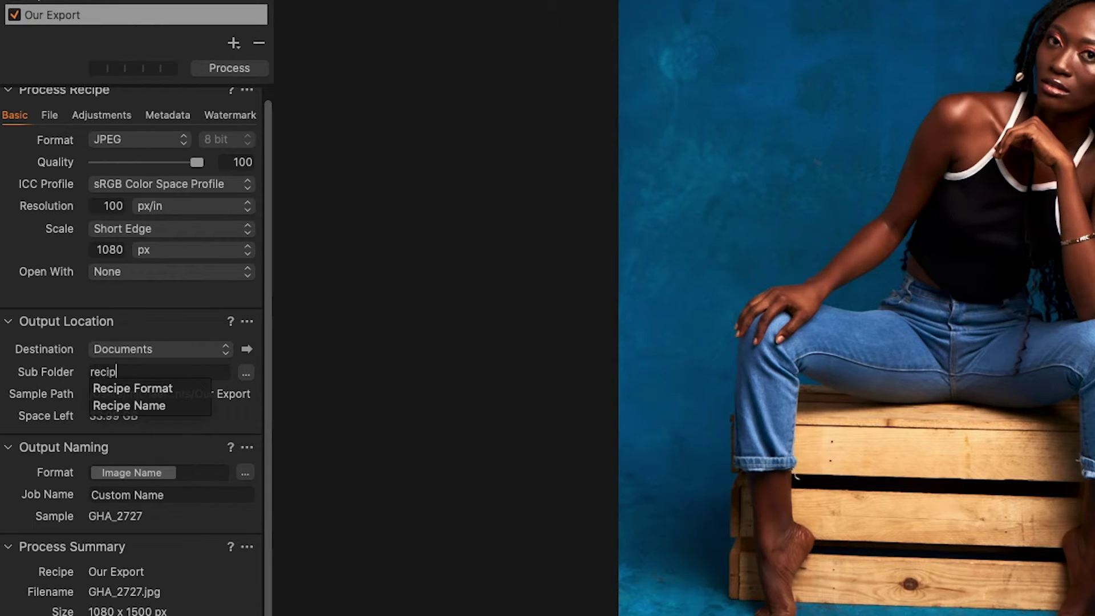
left_click(136, 406)
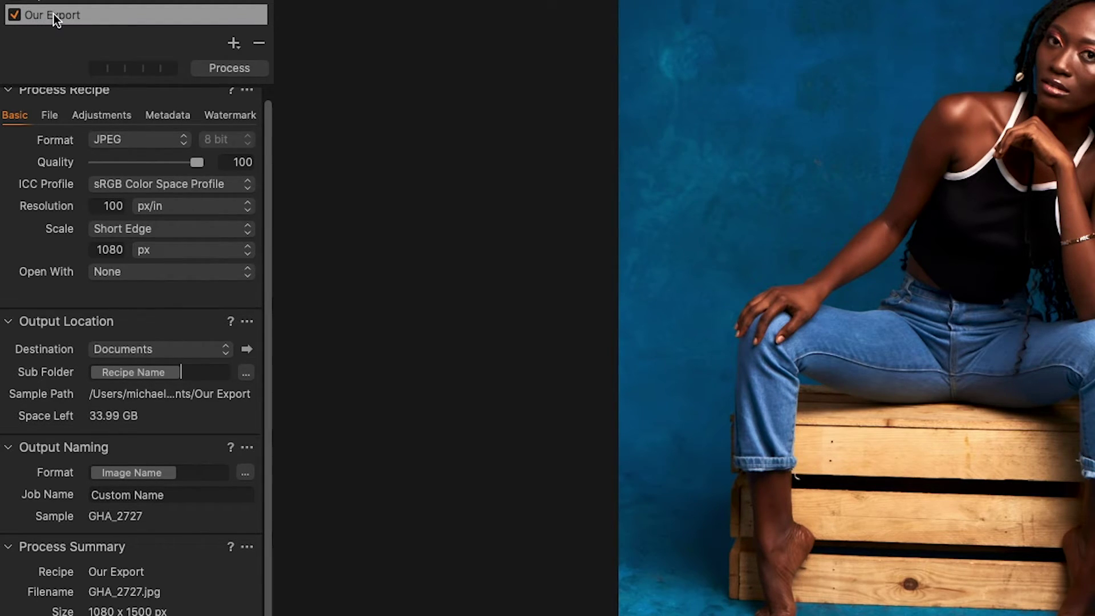
mouse_move(54, 14)
Process the GHA_2727 photo with the Our Export recipe.
left_click(226, 71)
left_click(211, 68)
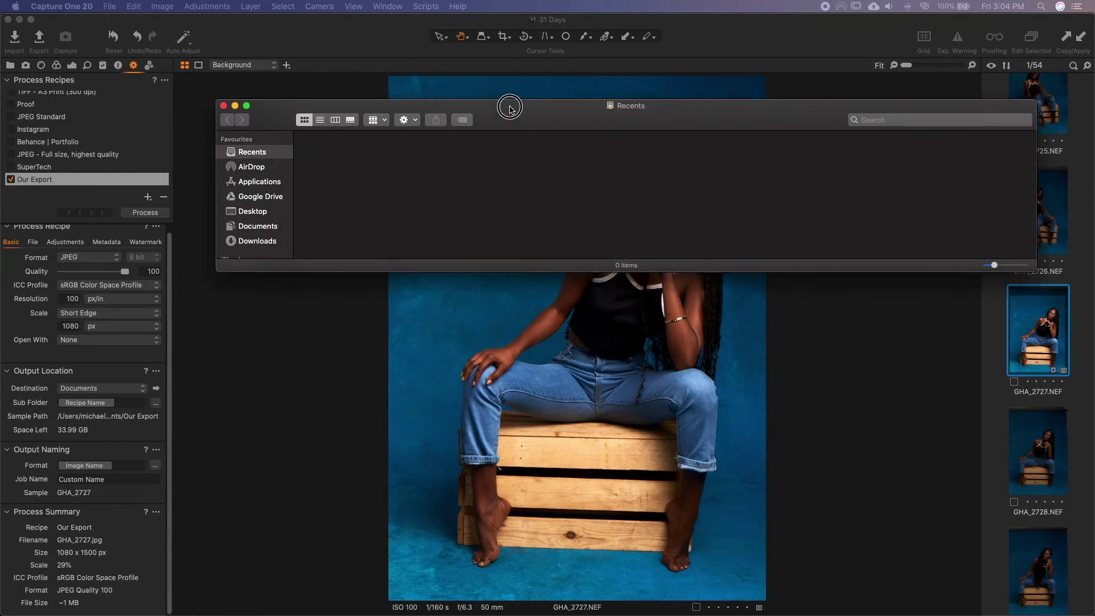
Enlarge Finder and confirm GHA_2727.jpg is in Documents/Our Export.
left_click_drag(559, 285, 540, 562)
left_click(245, 239)
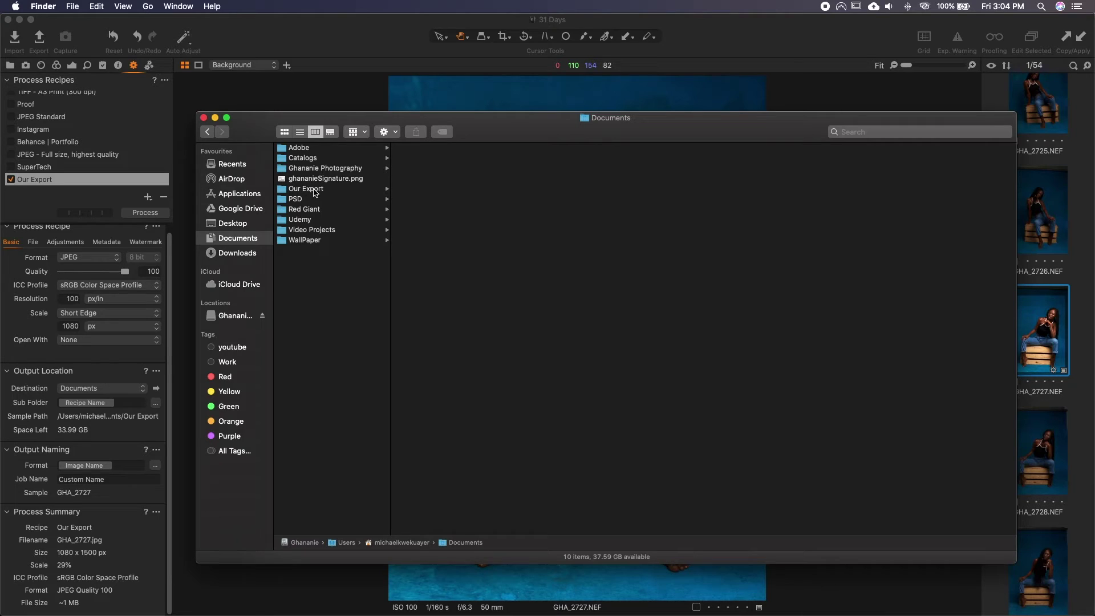
left_click(321, 192)
left_click(425, 149)
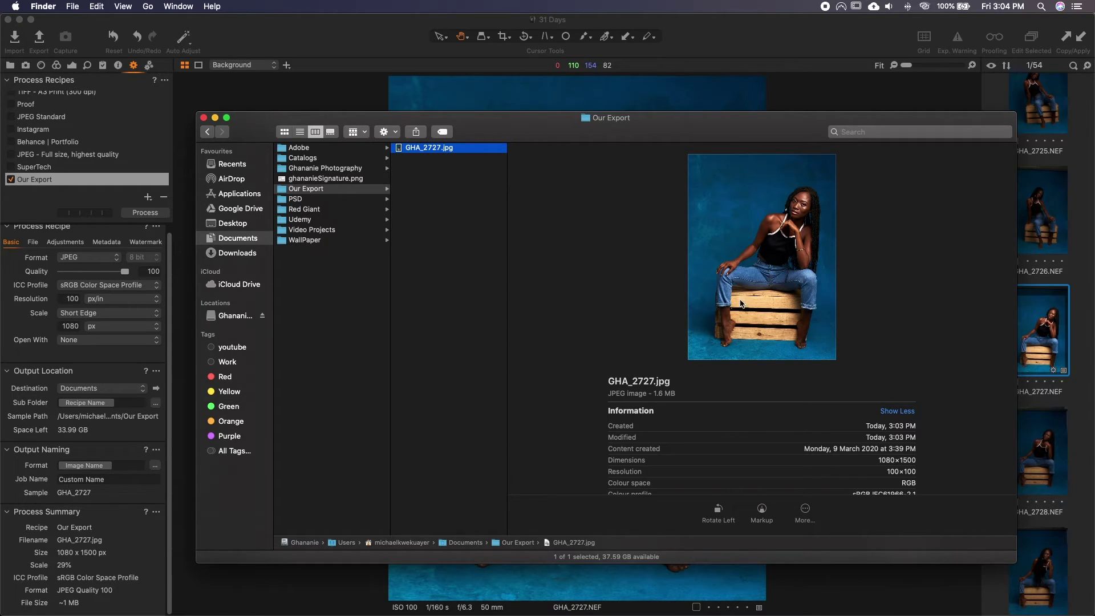
Delete the Our Export folder and put the Finder window away.
left_click(284, 194)
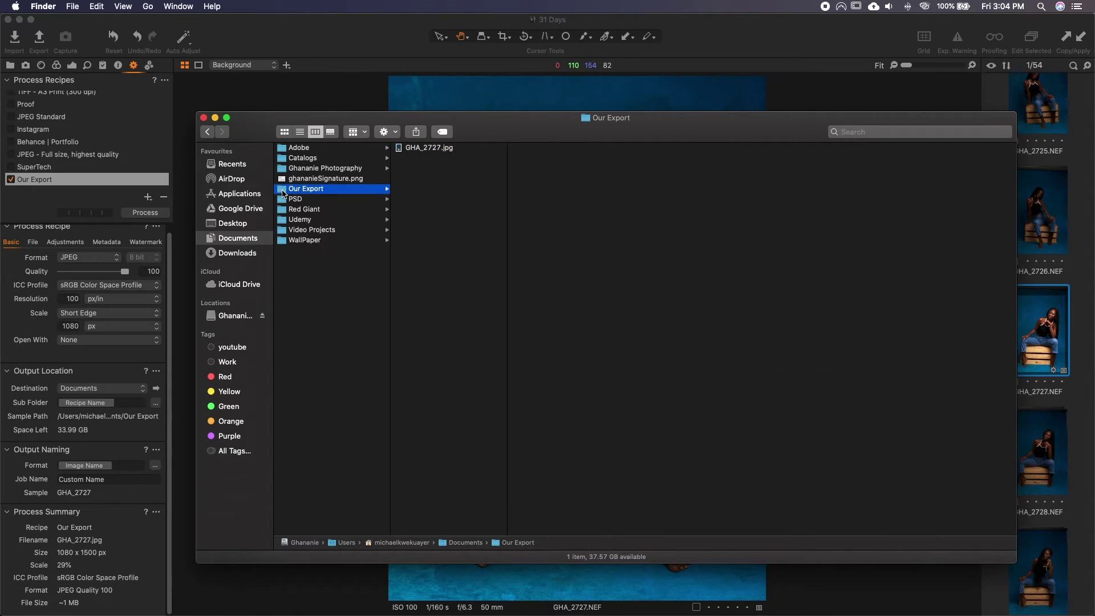
key("super+BackSpace")
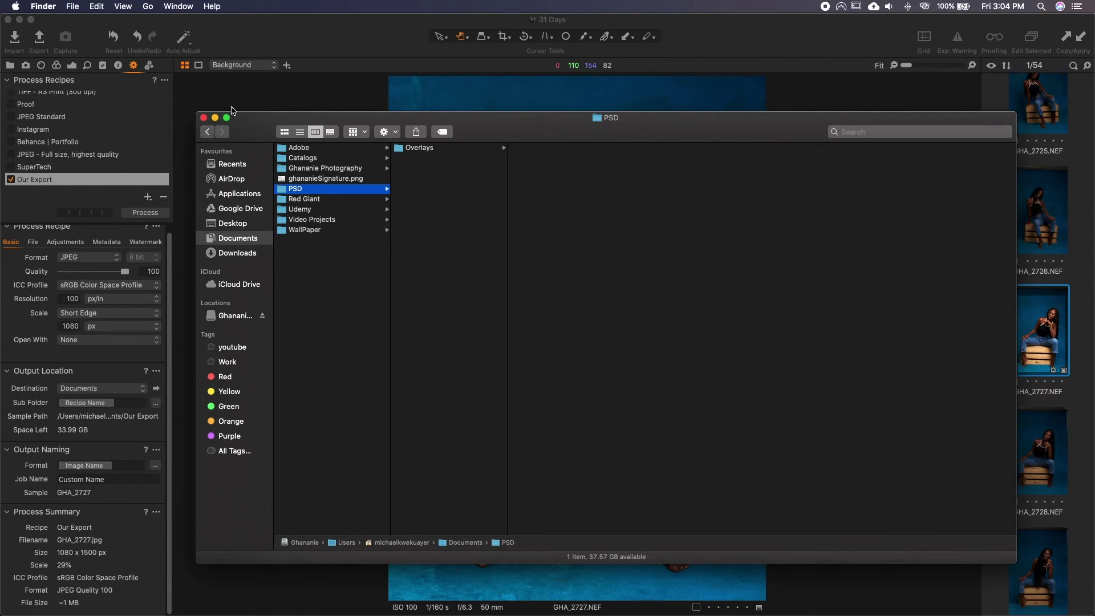
left_click(216, 119)
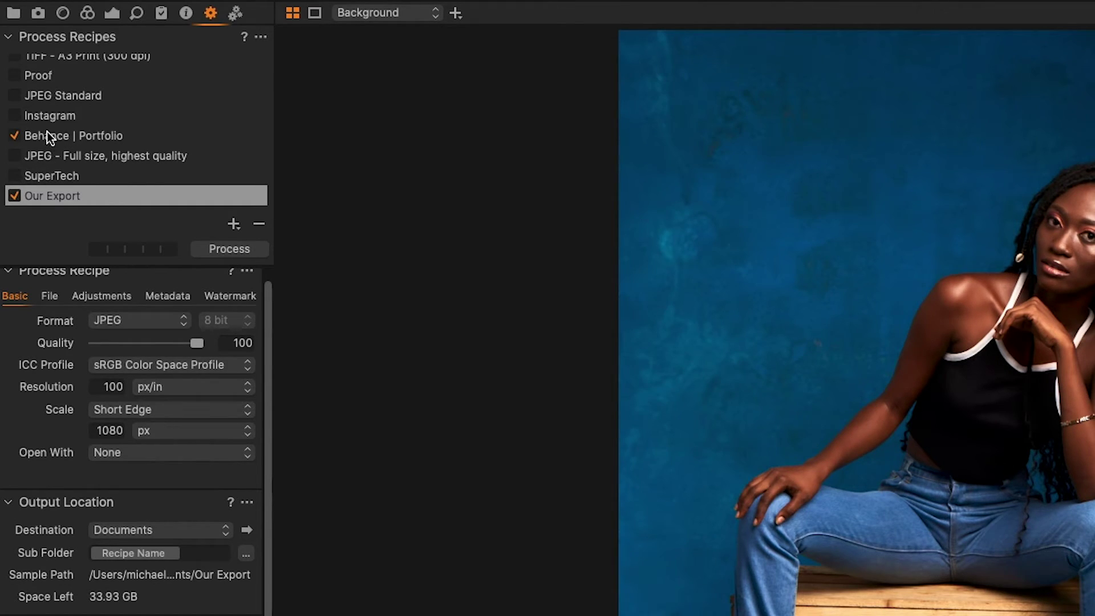
Tick Instagram, undo the accidental Our Export removal, and process with all checked recipes.
key("Delete")
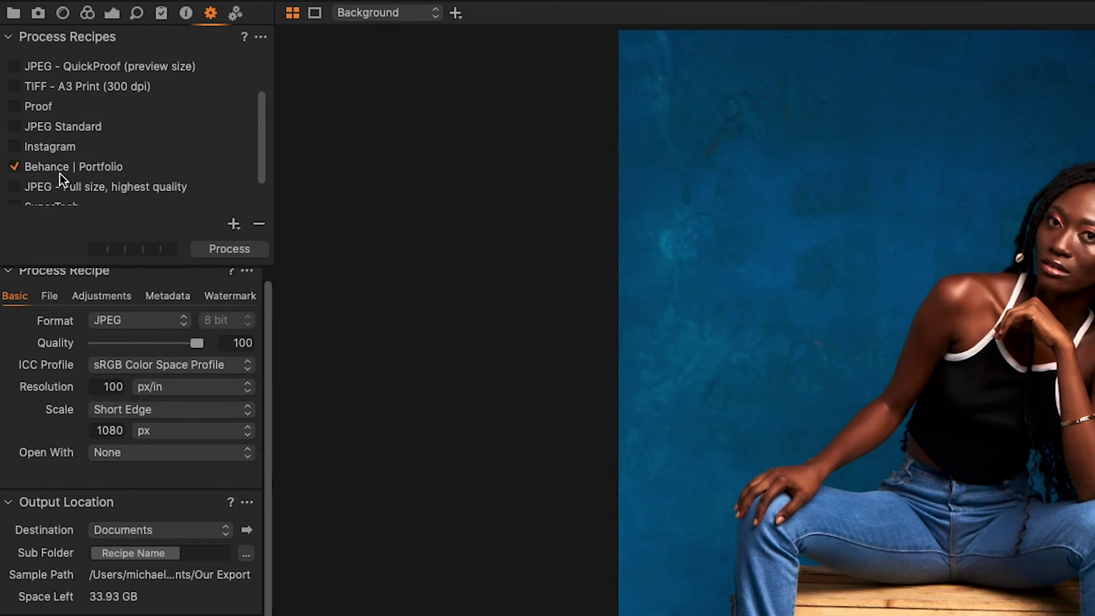
left_click(14, 141)
key("super+z")
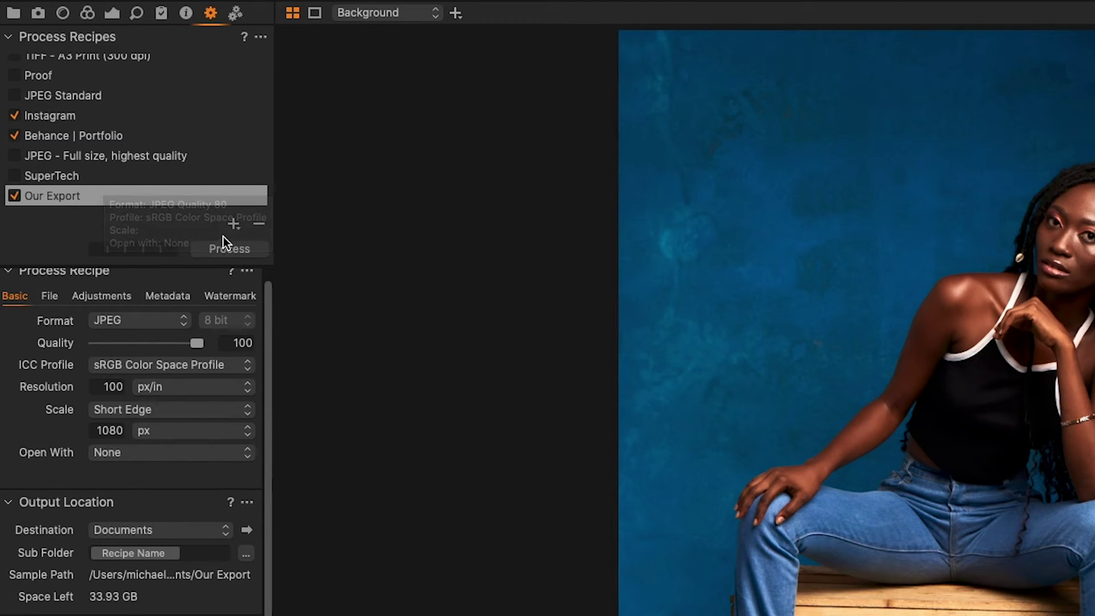
left_click(225, 251)
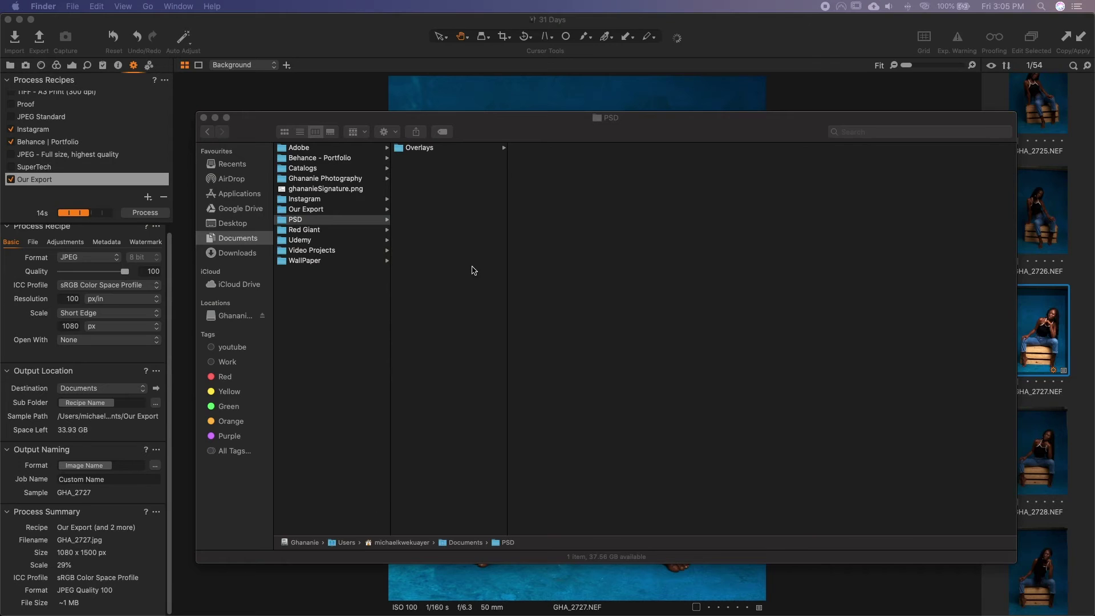
Preview both GHA_2727 JPGs in the Behance - Portfolio folder.
left_click_drag(443, 118, 475, 101)
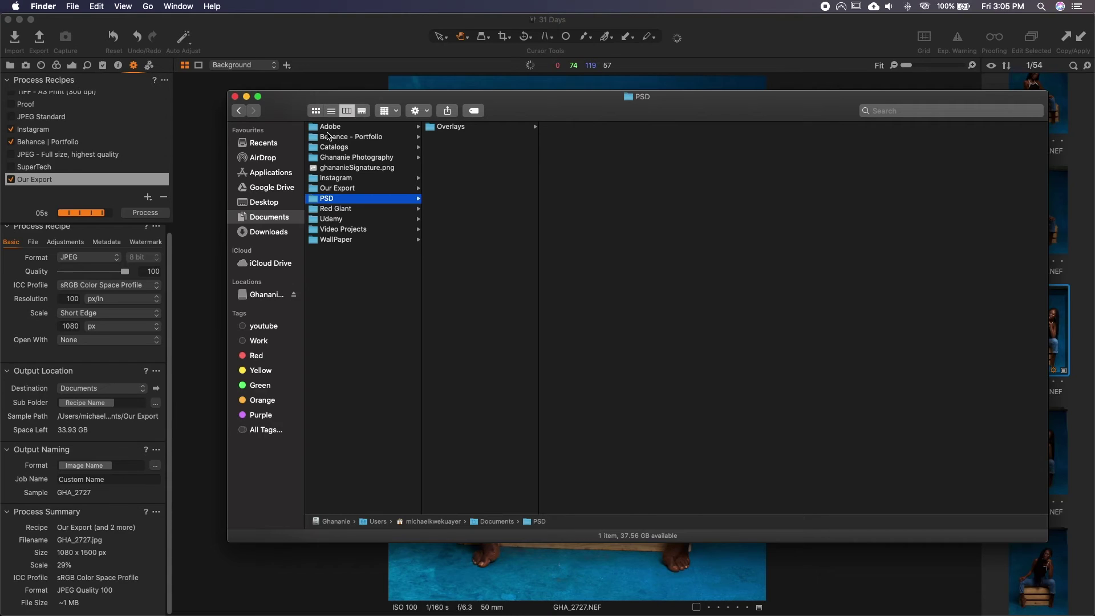
left_click(335, 138)
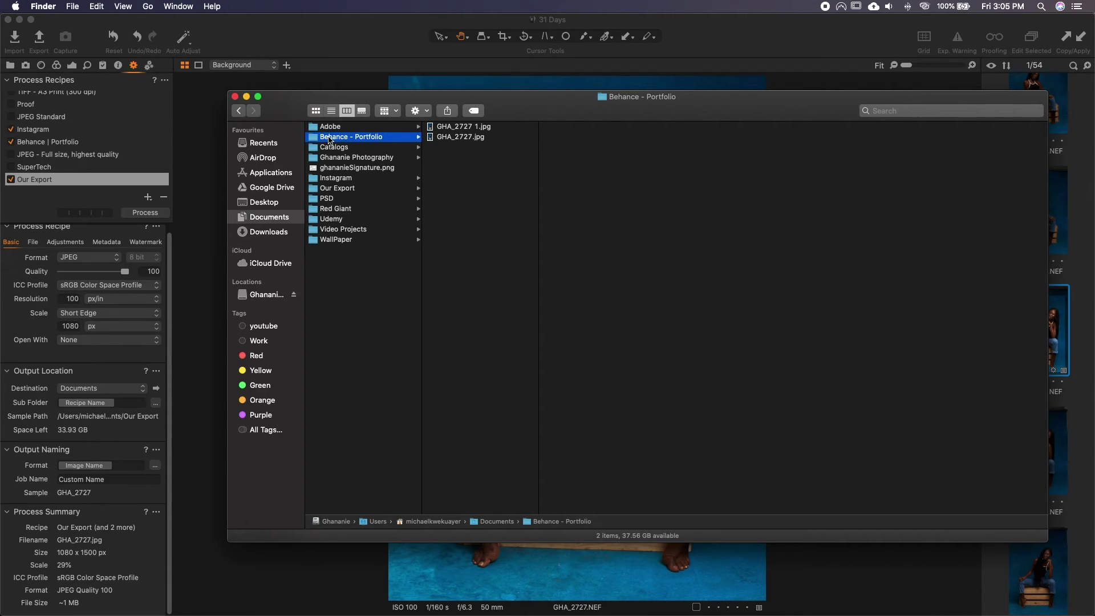
left_click(465, 139)
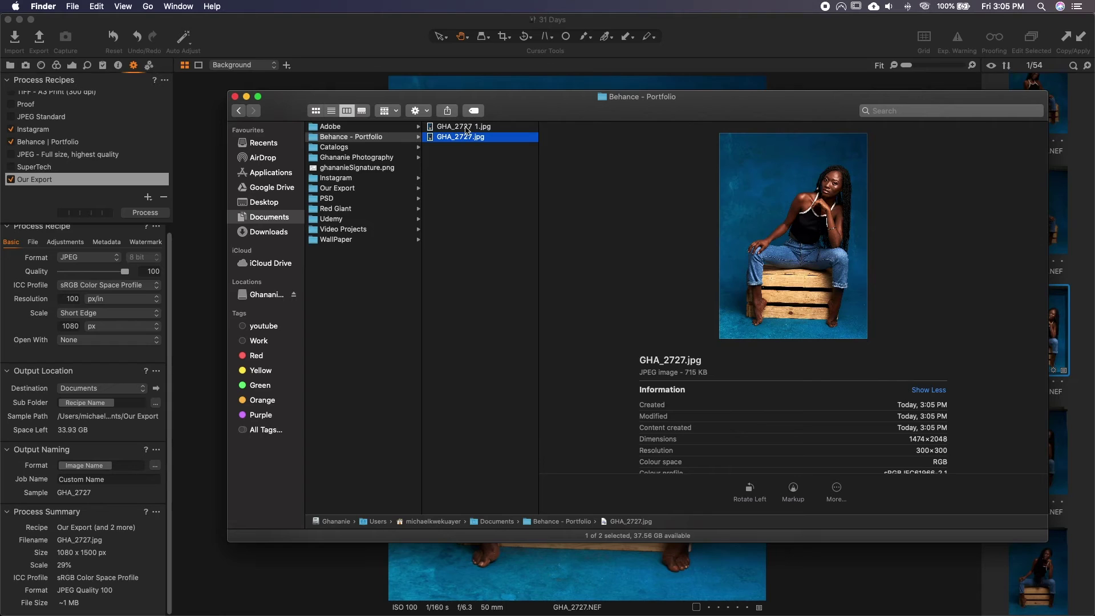
key("Up")
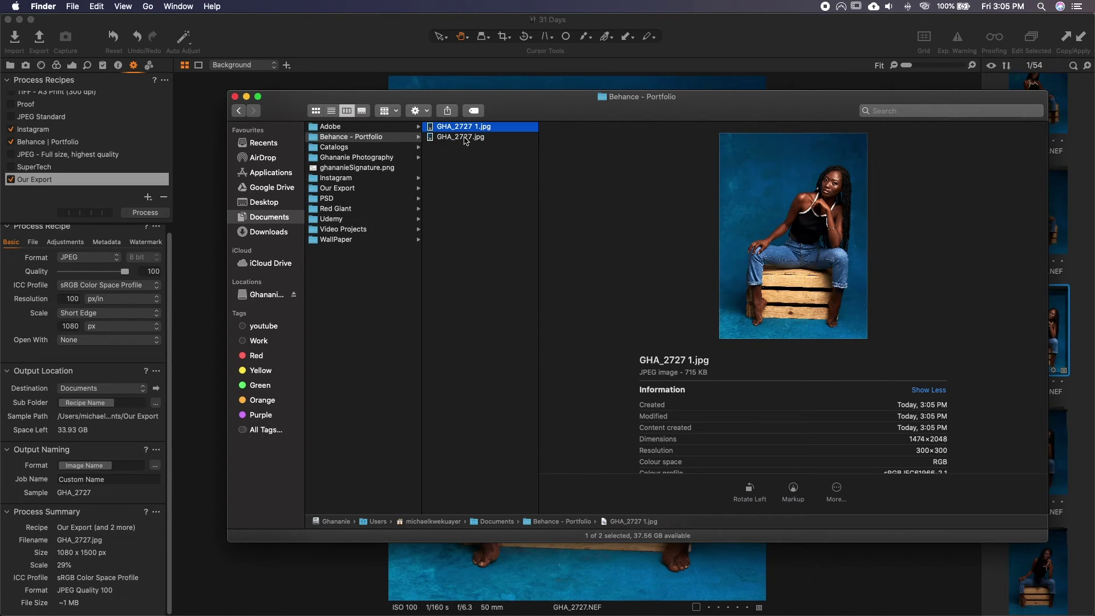
Preview the GHA_2727.jpg exports in the Instagram and Our Export folders.
left_click(337, 179)
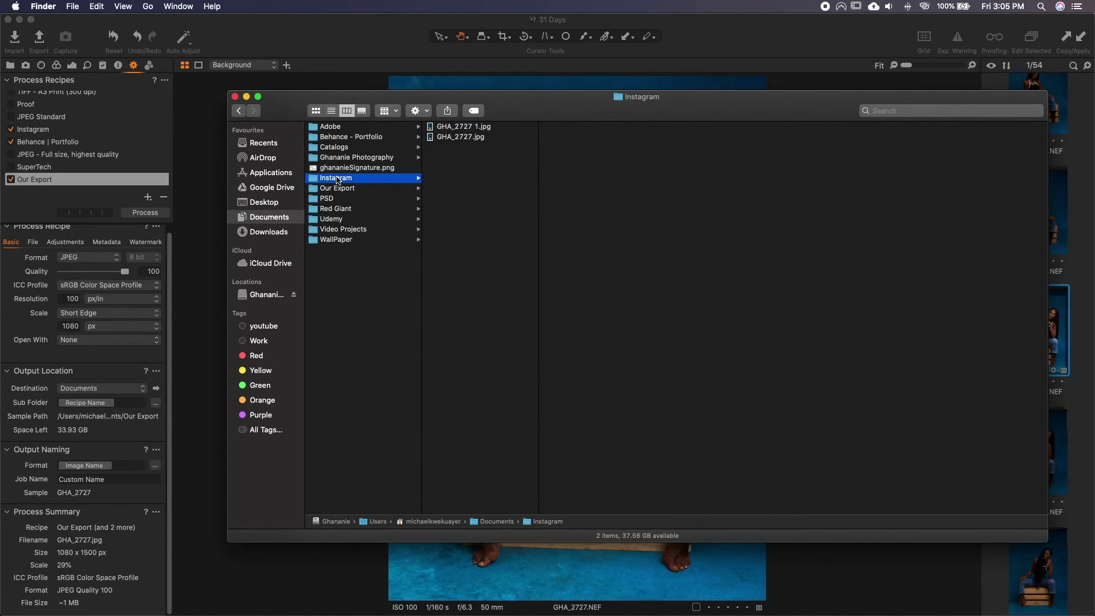
left_click(463, 139)
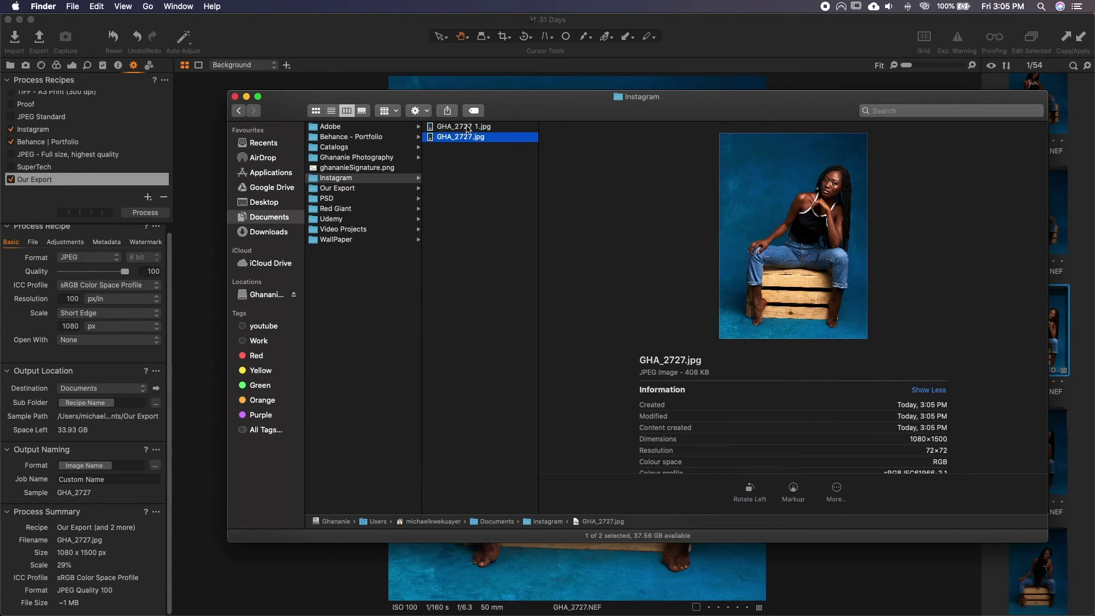
left_click(343, 190)
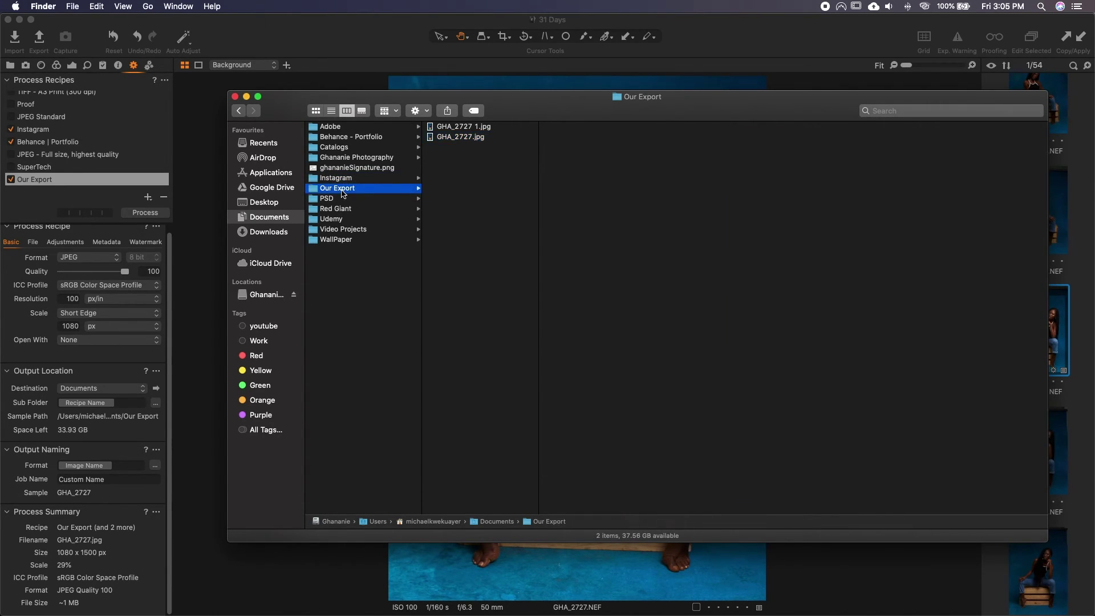
left_click(464, 140)
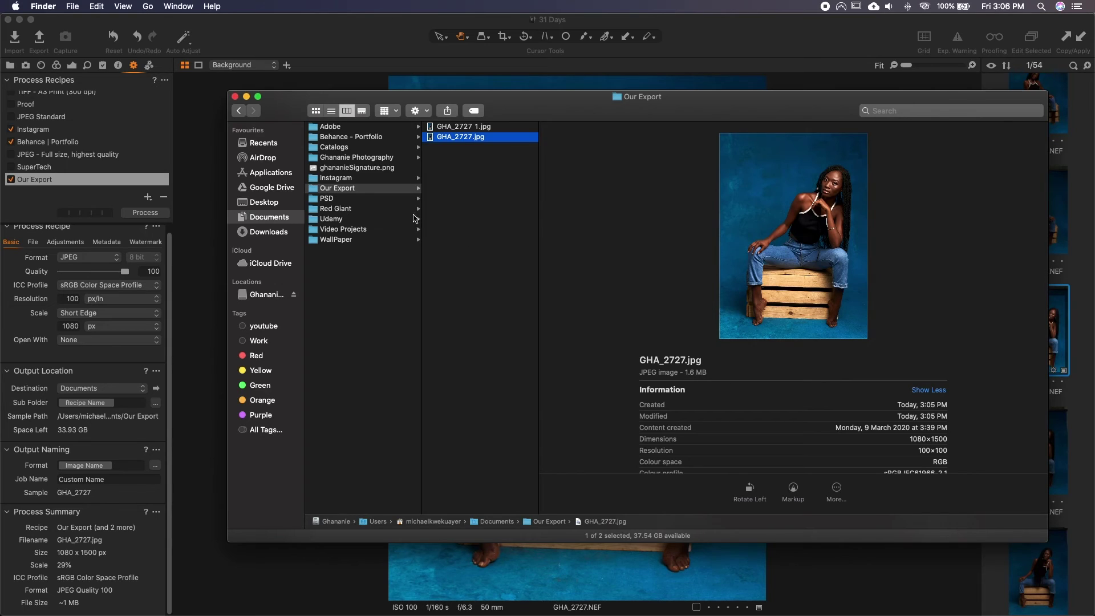
Compare GHA_2727.jpg size and dimensions in Instagram and Behance - Portfolio, then close Finder.
left_click(355, 179)
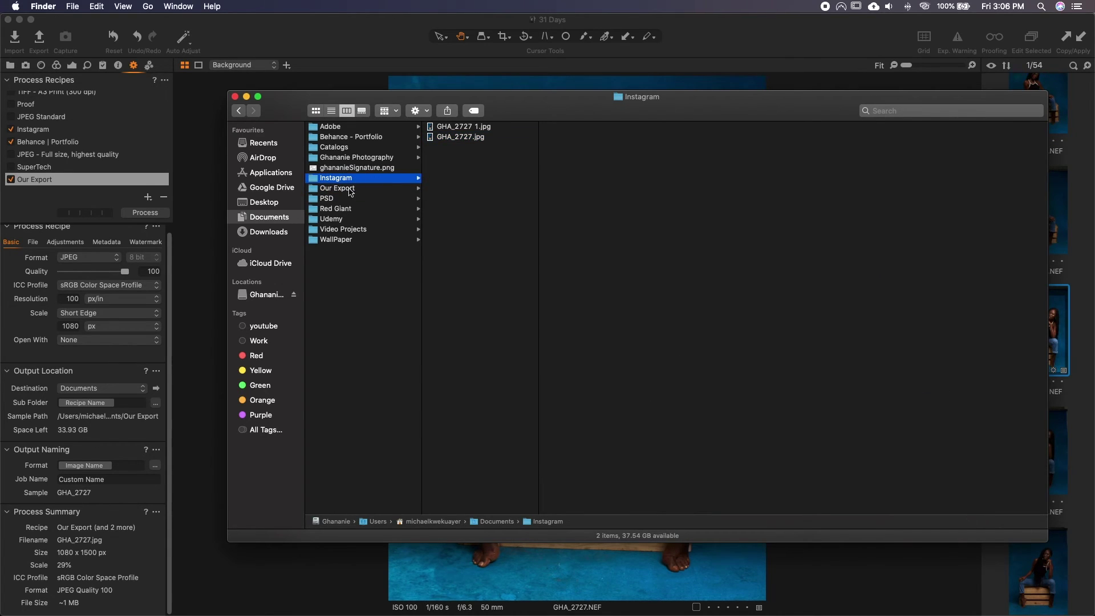
left_click(449, 138)
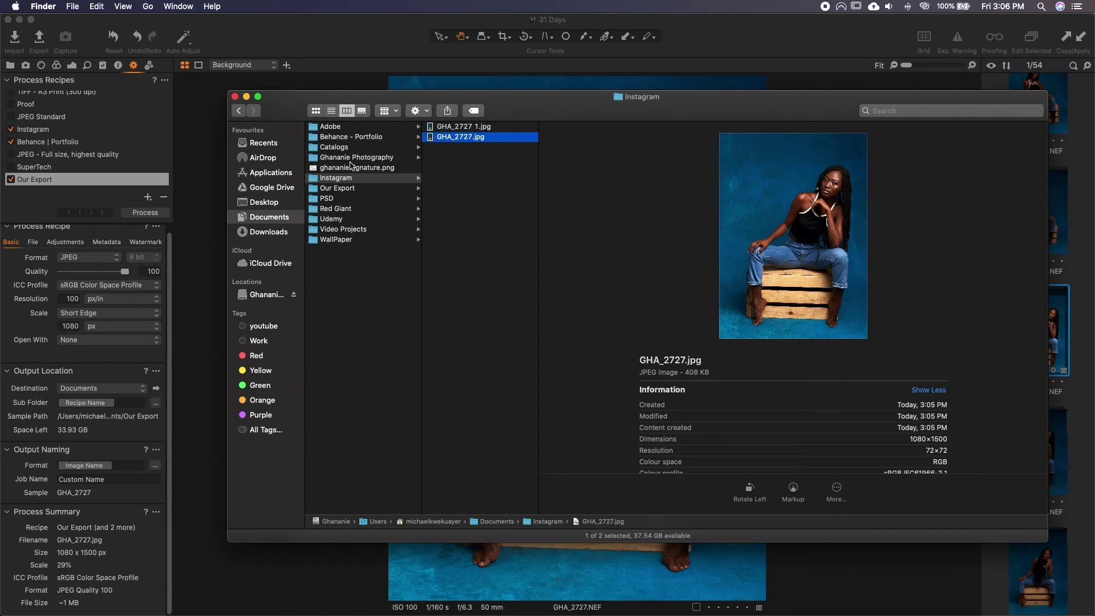
left_click(362, 139)
left_click(460, 140)
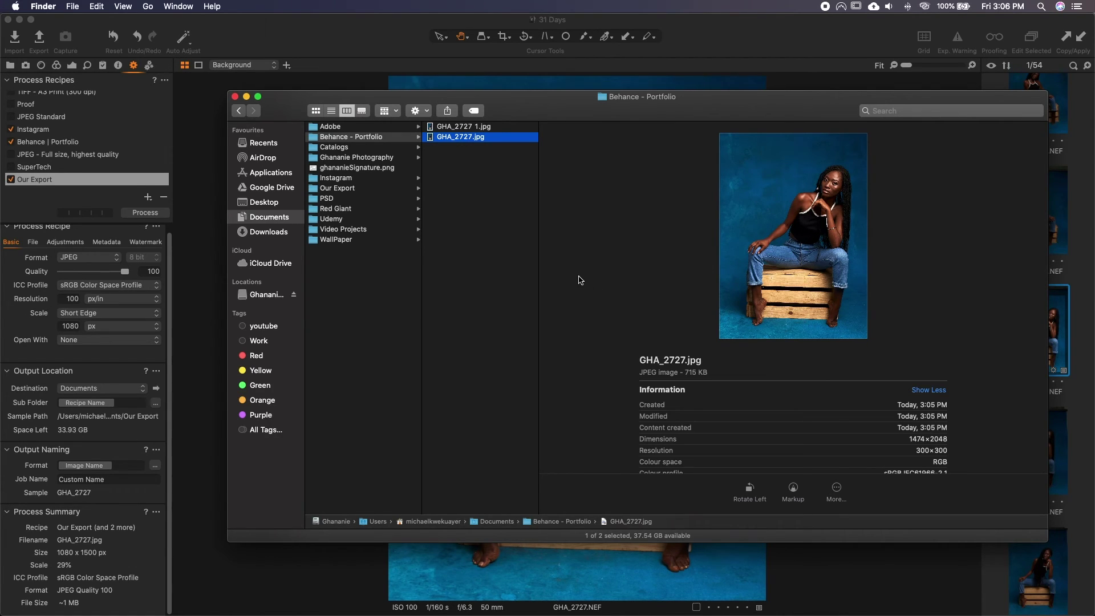
left_click(236, 98)
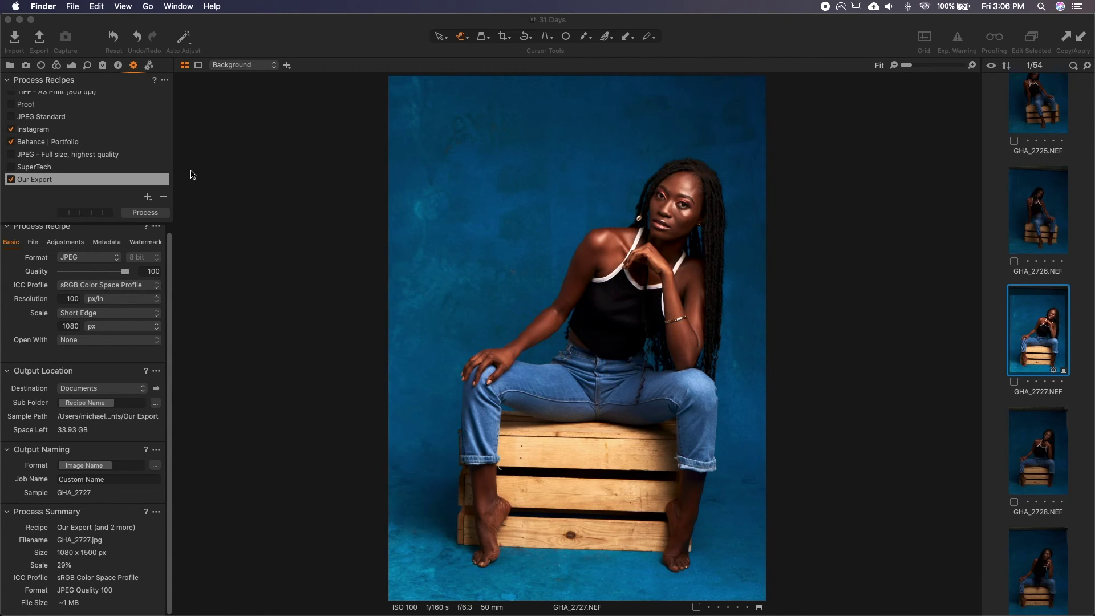